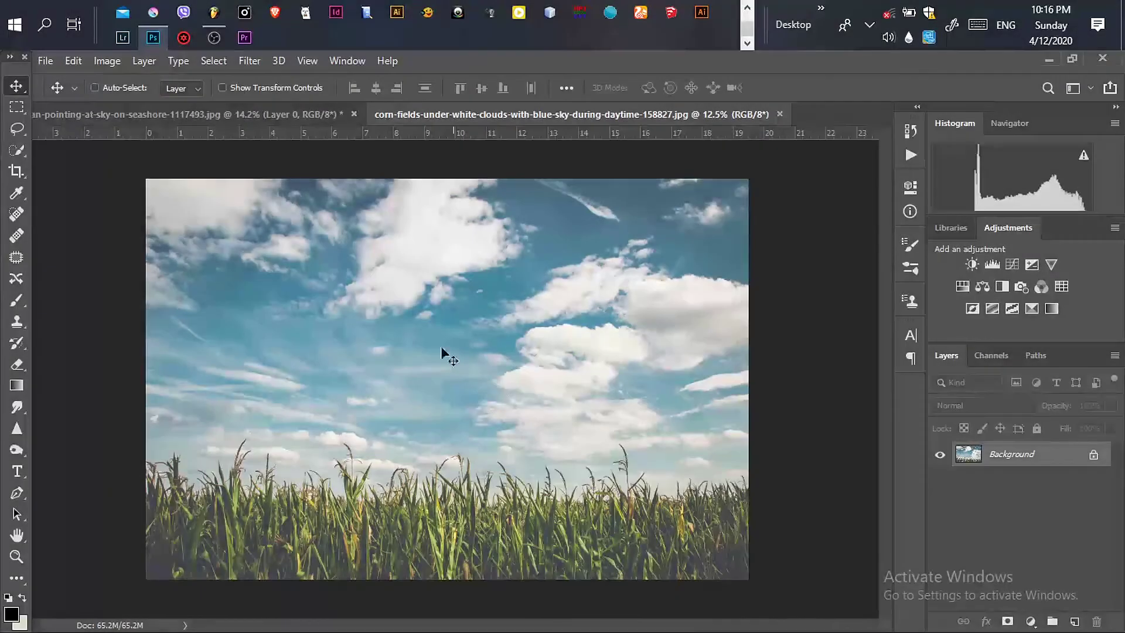
# Step: Bring the seashore photo of the woman pointing upward to the front
pyautogui.click(308, 113)
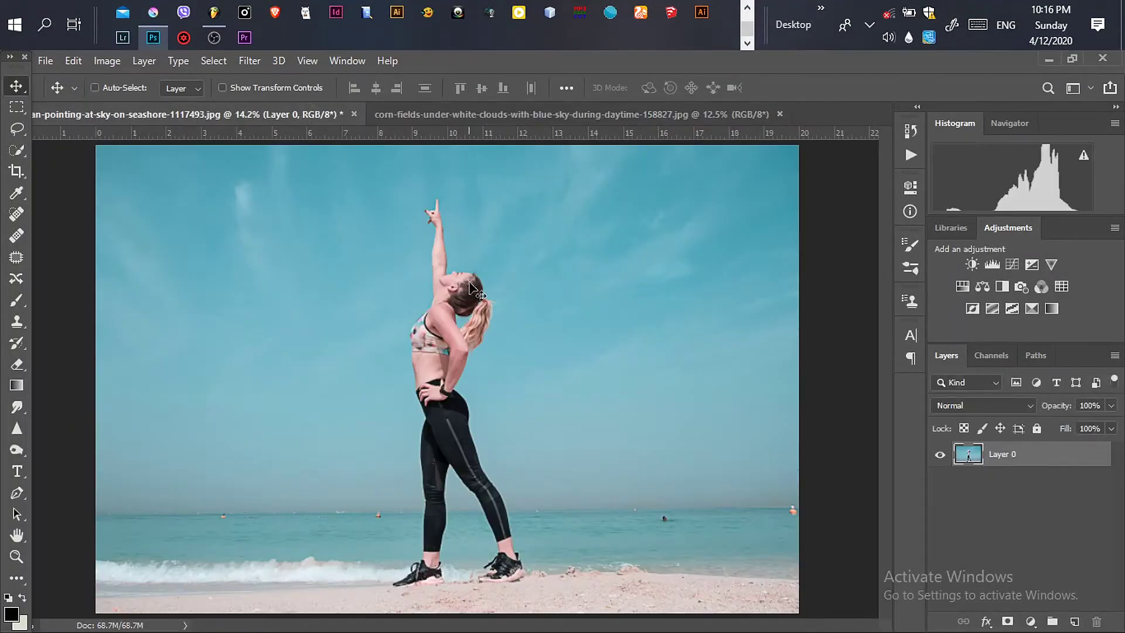
# Step: Quick-select the woman from her raised arm and head down through her legs
pyautogui.click(17, 152)
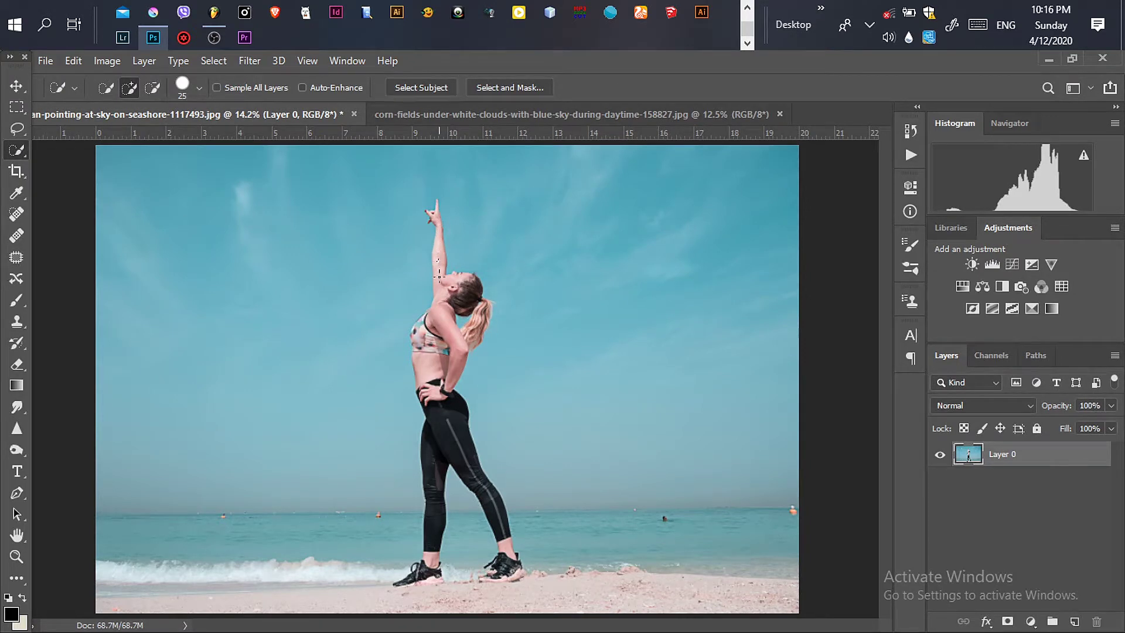
pyautogui.moveTo(439, 276)
pyautogui.mouseDown()
pyautogui.moveTo(483, 320)
pyautogui.moveTo(419, 337)
pyautogui.mouseUp()
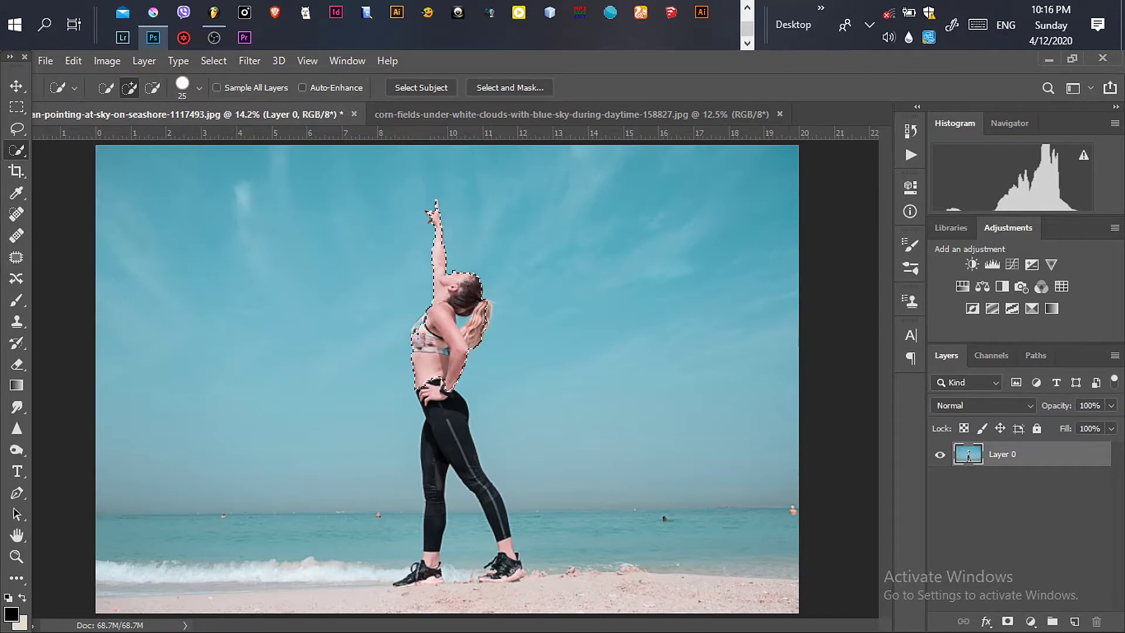
pyautogui.moveTo(417, 336); pyautogui.dragTo(450, 428)
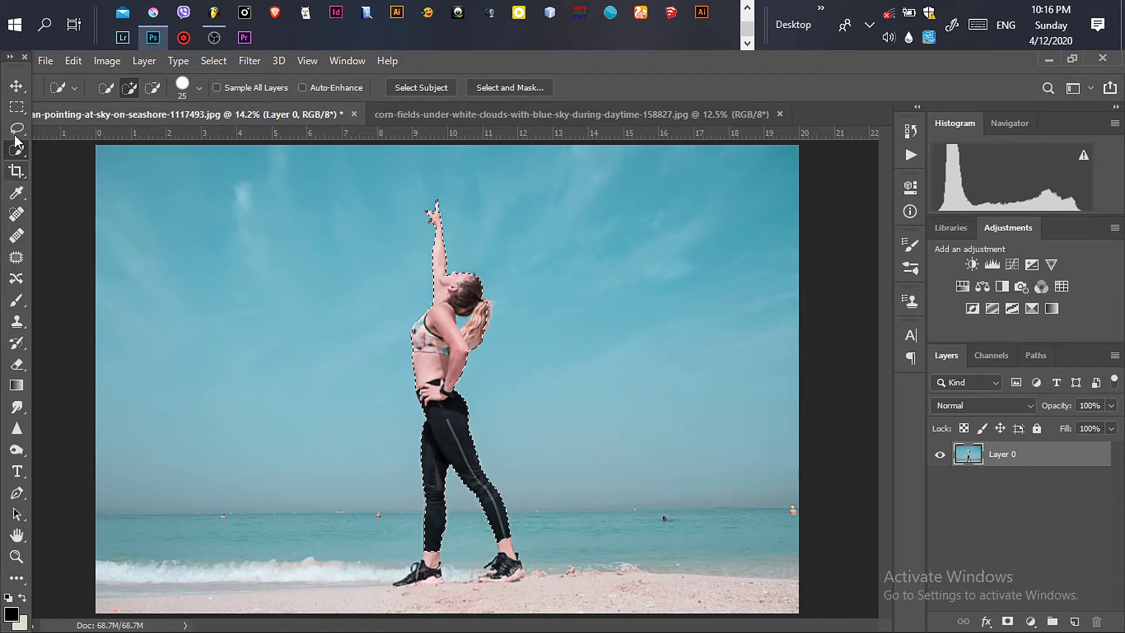
# Step: Drag the selected woman into the cornfield photo and place her near the centre
pyautogui.click(16, 86)
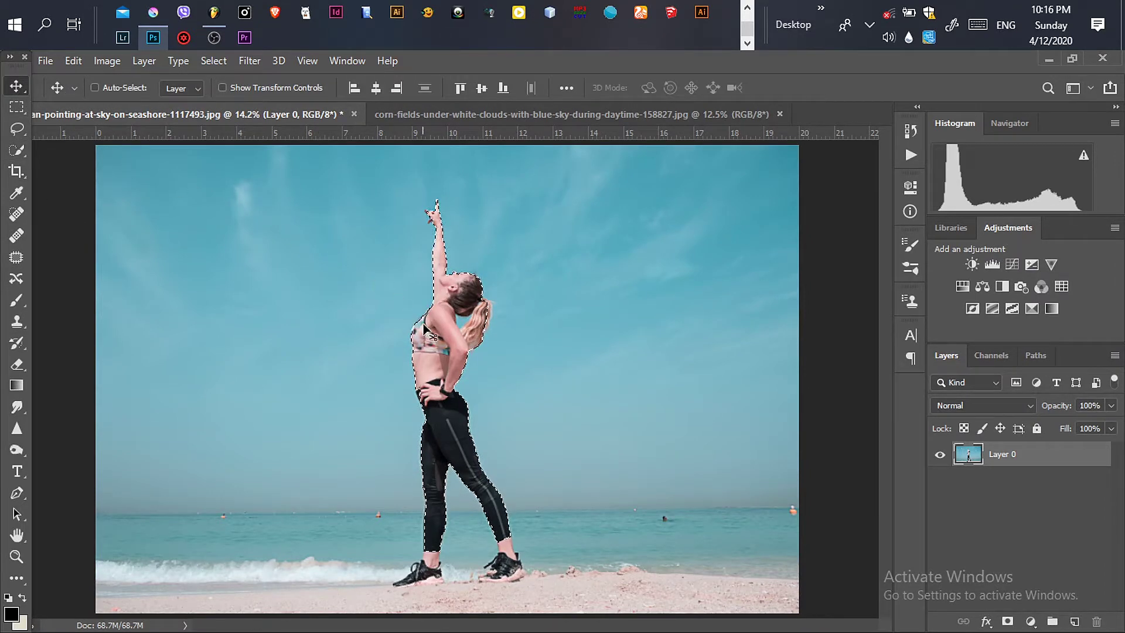
pyautogui.moveTo(426, 331)
pyautogui.mouseDown()
pyautogui.moveTo(495, 134)
pyautogui.moveTo(459, 237)
pyautogui.mouseUp()
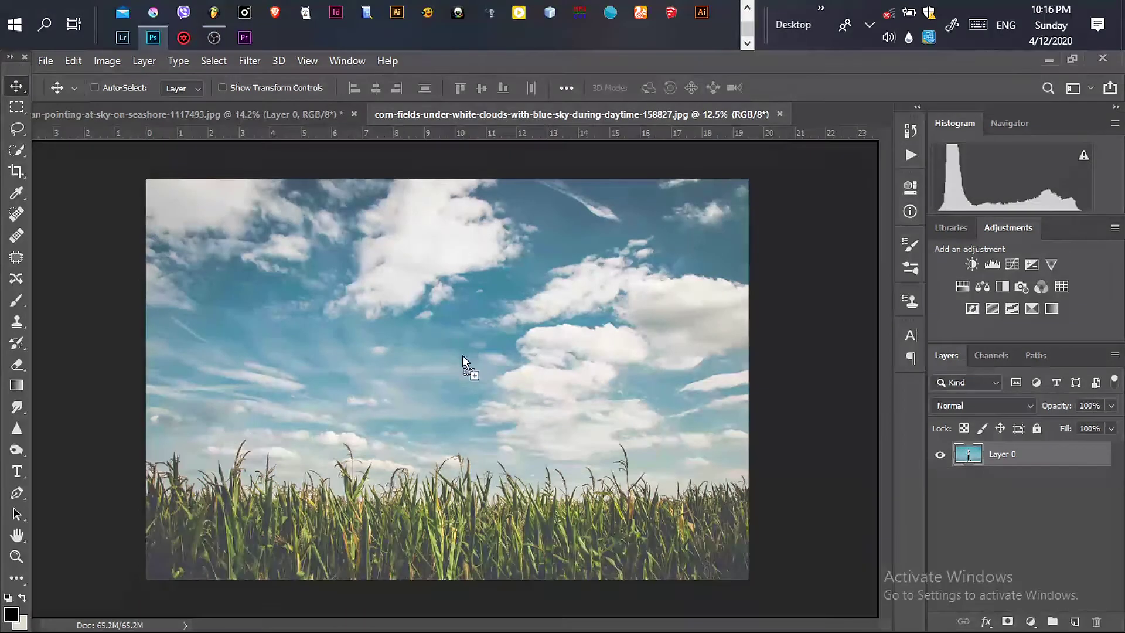
pyautogui.moveTo(463, 355); pyautogui.dragTo(454, 369)
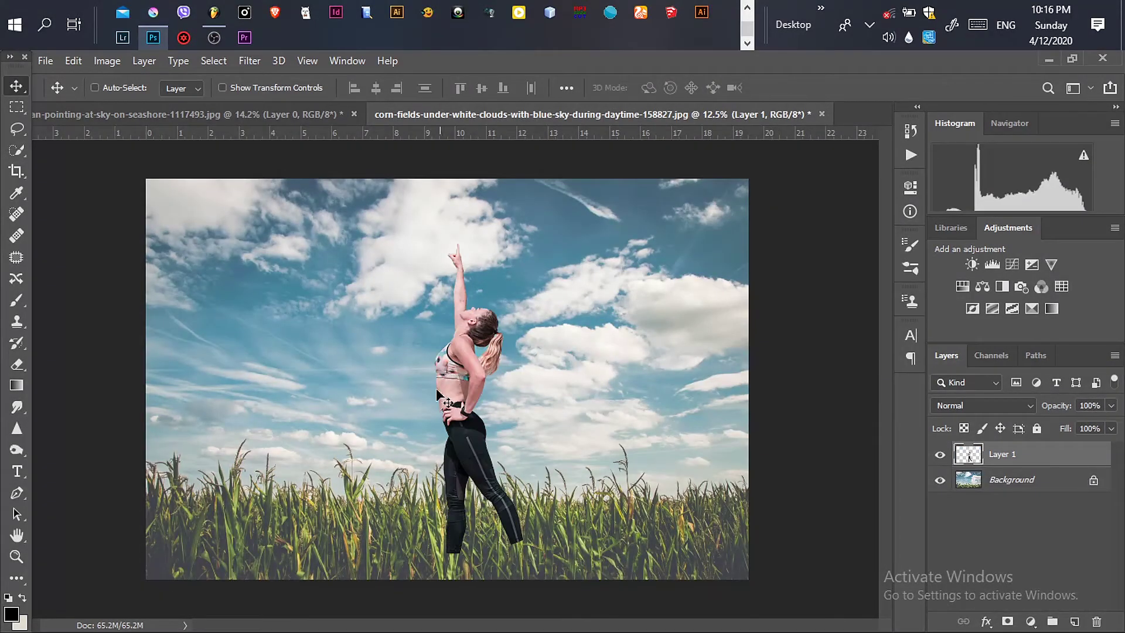
pyautogui.moveTo(468, 432); pyautogui.dragTo(442, 419)
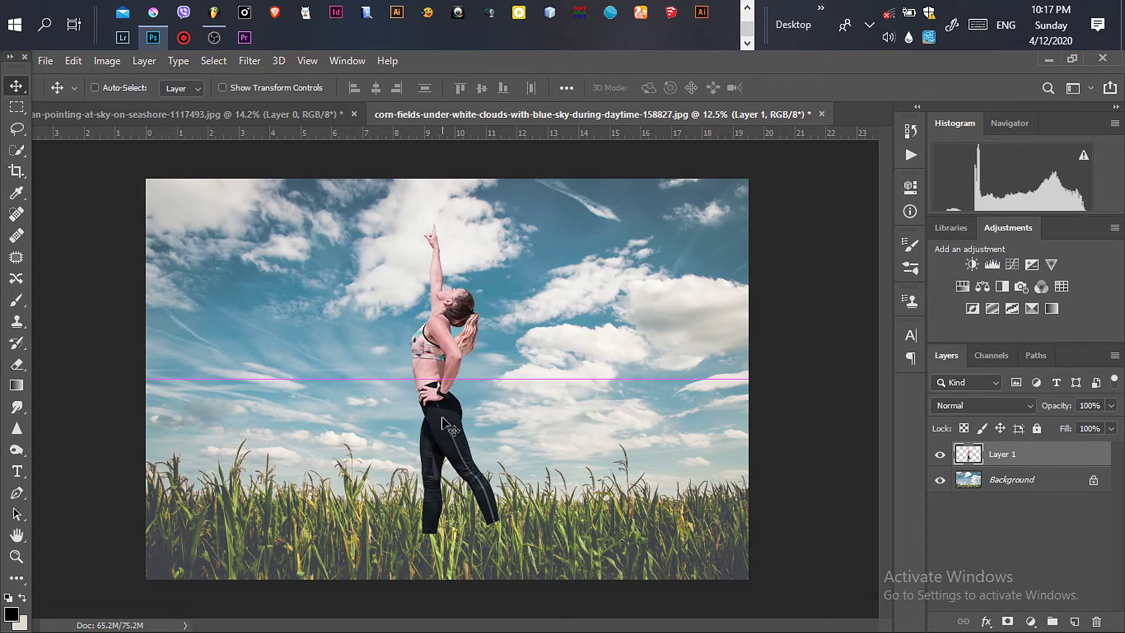
# Step: Enlarge the woman proportionally with Free Transform and lower her feet into the corn
pyautogui.press('ctrl')
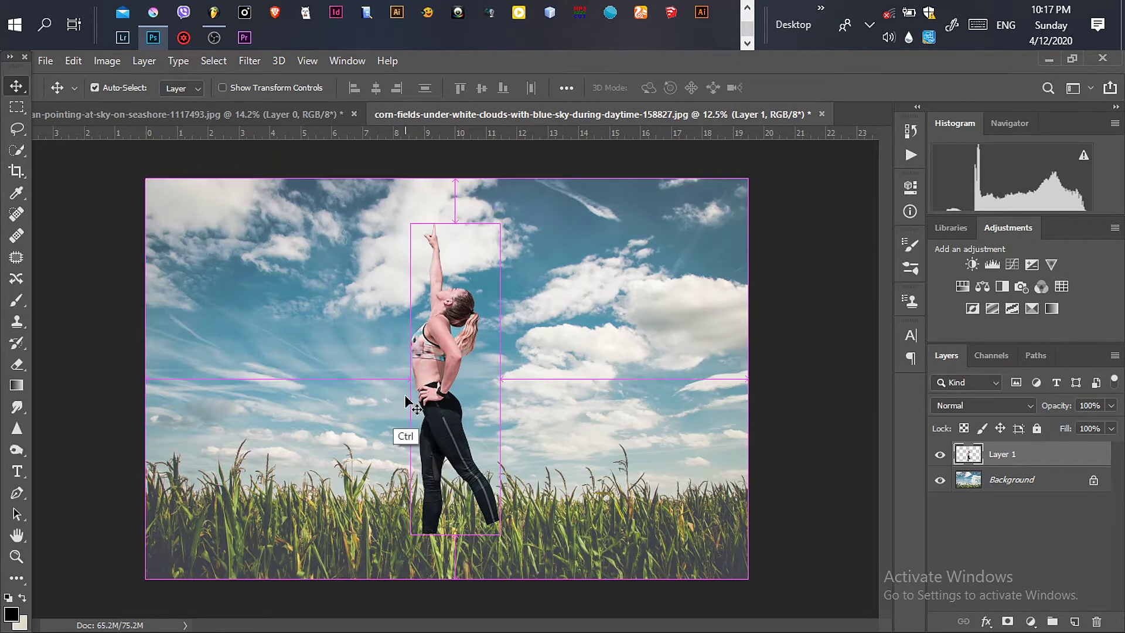
pyautogui.hotkey('ctrl', 't')
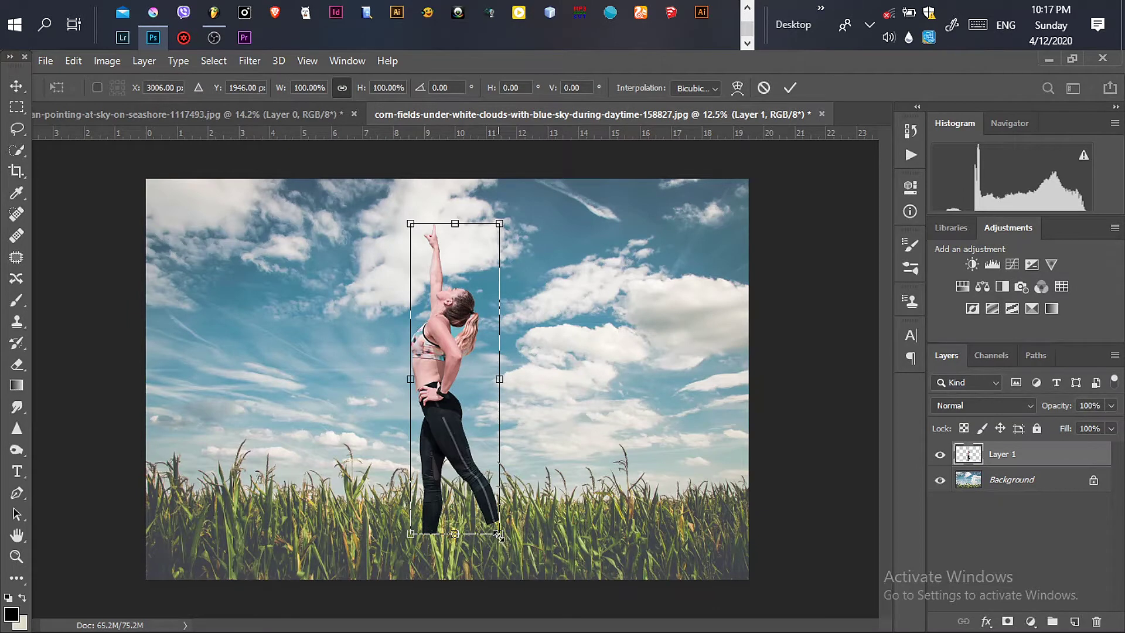
pyautogui.moveTo(499, 534)
pyautogui.mouseDown()
pyautogui.moveTo(524, 571)
pyautogui.moveTo(516, 561)
pyautogui.mouseUp()
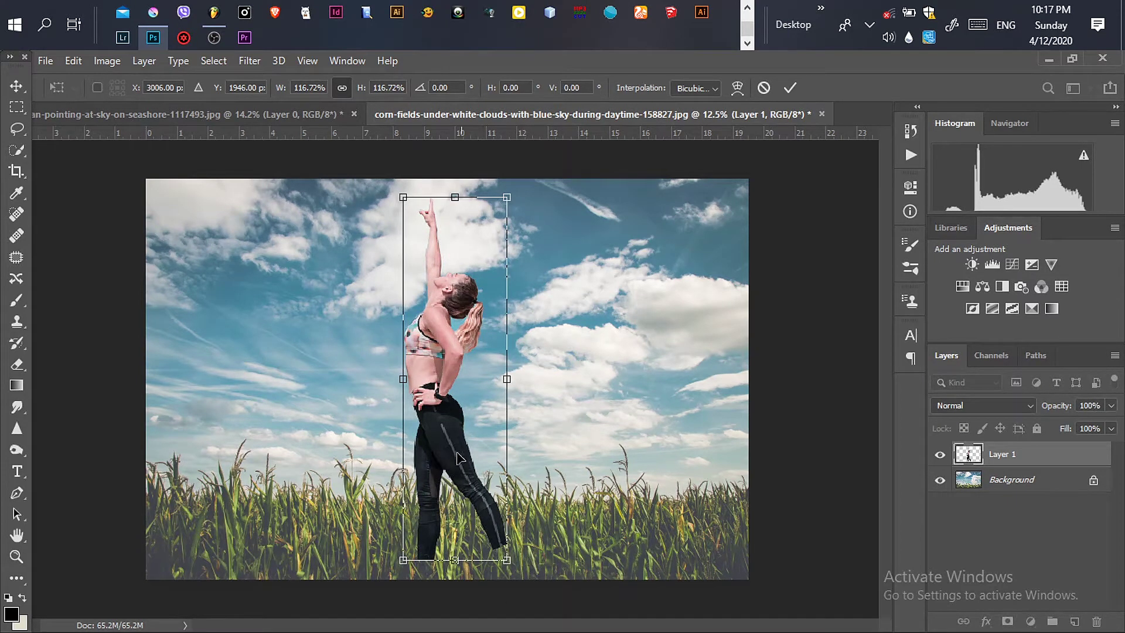
pyautogui.moveTo(448, 457); pyautogui.dragTo(450, 457)
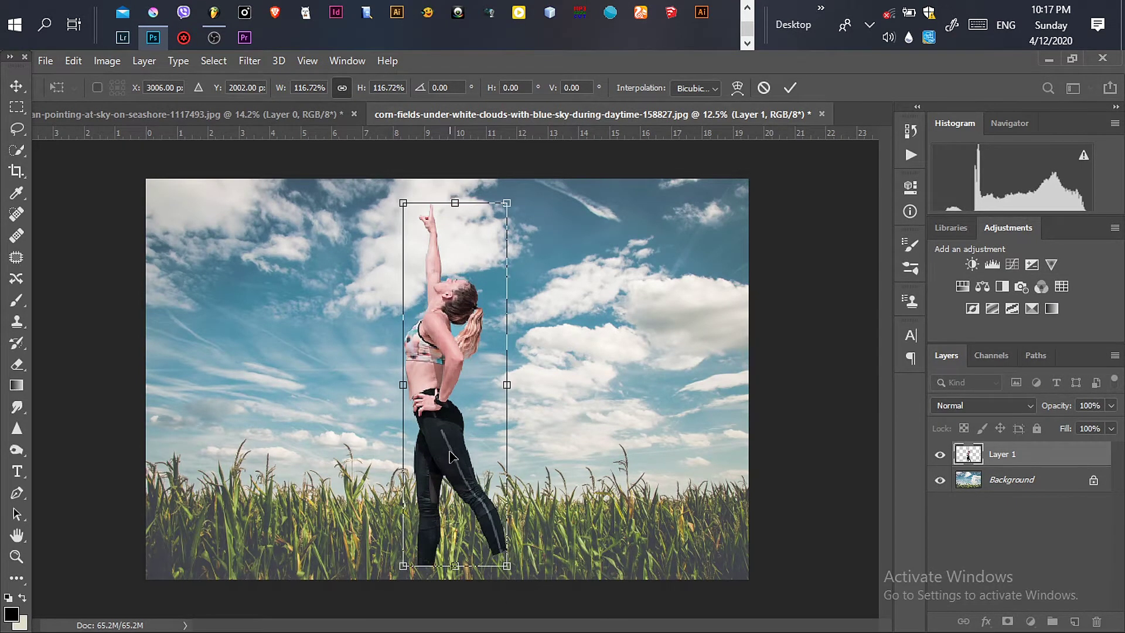
pyautogui.press('Down')
pyautogui.press('Down')
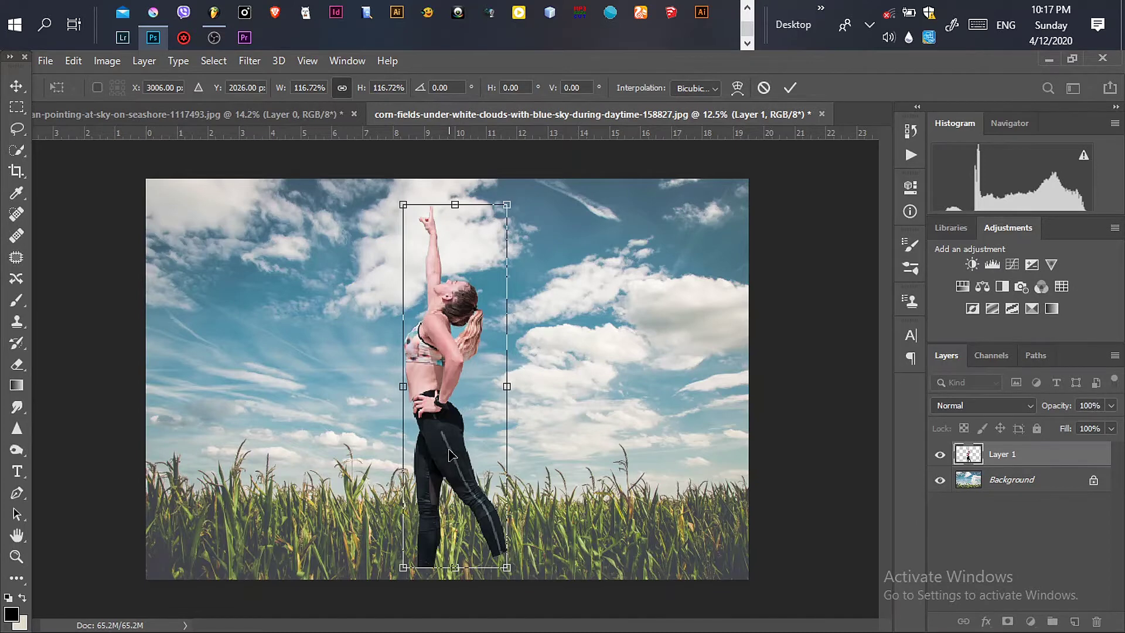
pyautogui.press('Down')
pyautogui.press('Down')
pyautogui.moveTo(450, 445); pyautogui.dragTo(455, 452)
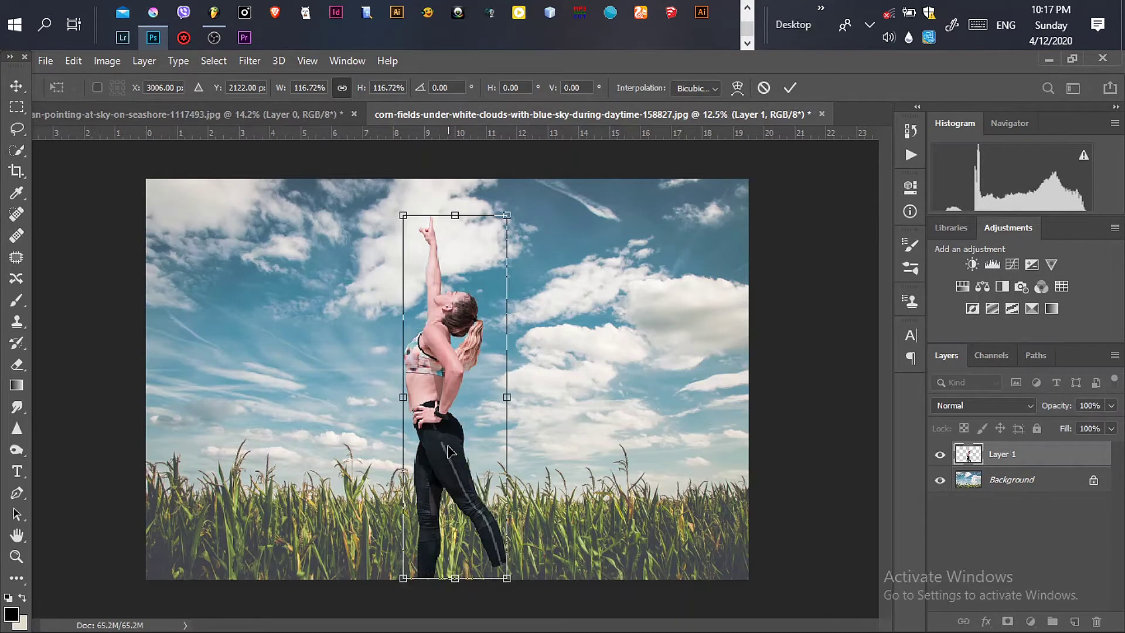
pyautogui.press('Return')
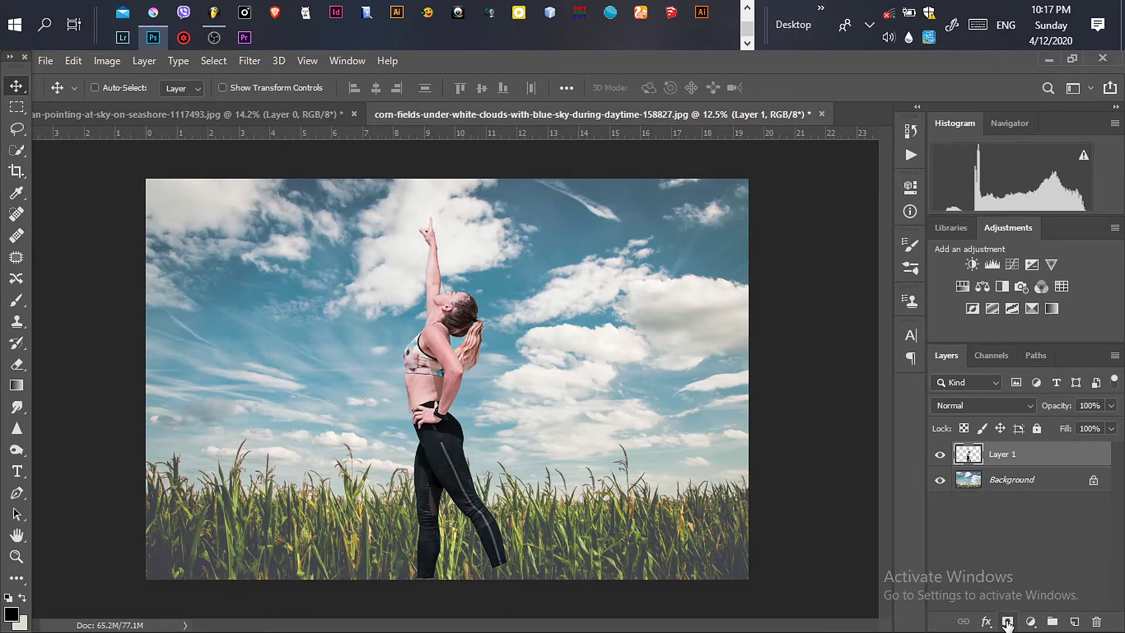
# Step: Add a layer mask to the woman's layer and brush black over her lower legs
pyautogui.click(1007, 623)
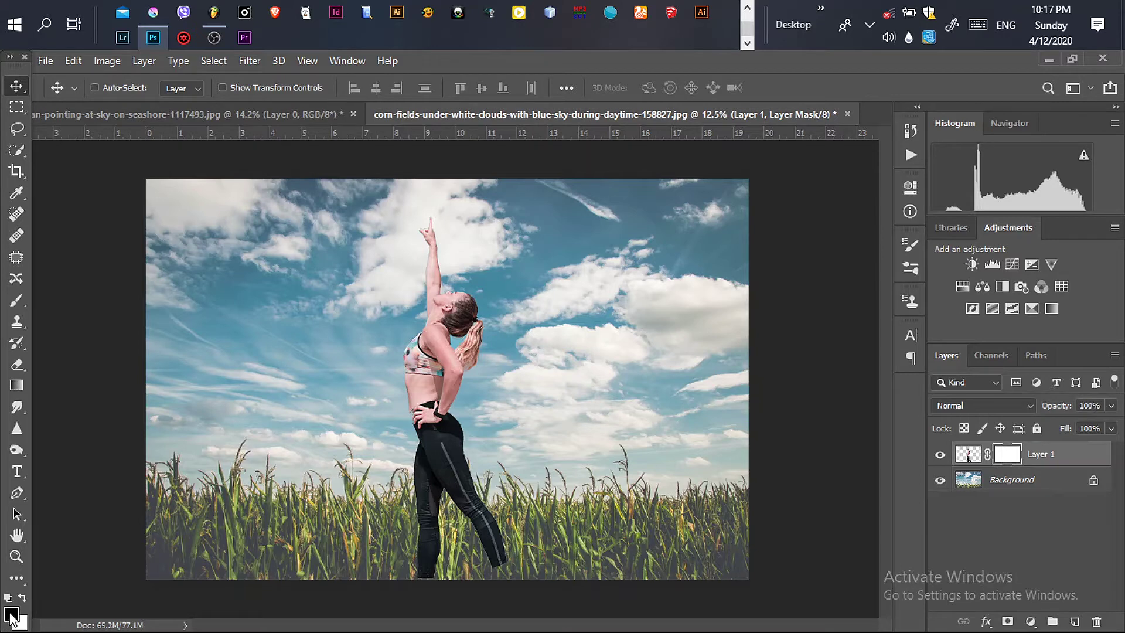
pyautogui.click(18, 302)
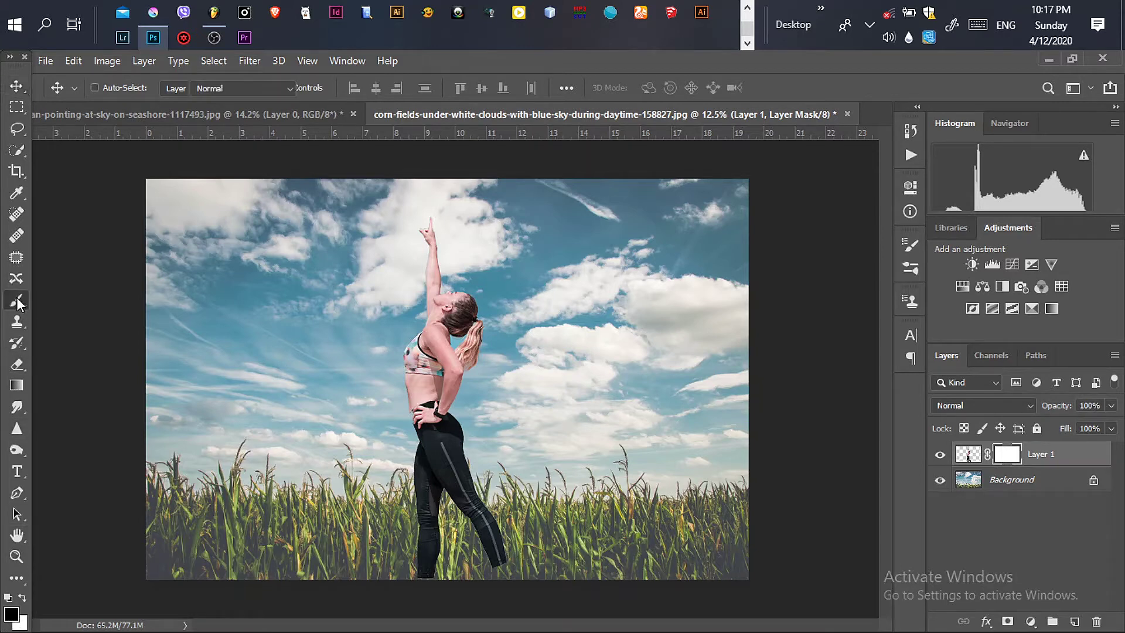
pyautogui.moveTo(407, 511)
pyautogui.mouseDown()
pyautogui.moveTo(475, 551)
pyautogui.moveTo(422, 518)
pyautogui.moveTo(478, 518)
pyautogui.moveTo(426, 509)
pyautogui.moveTo(487, 526)
pyautogui.mouseUp()
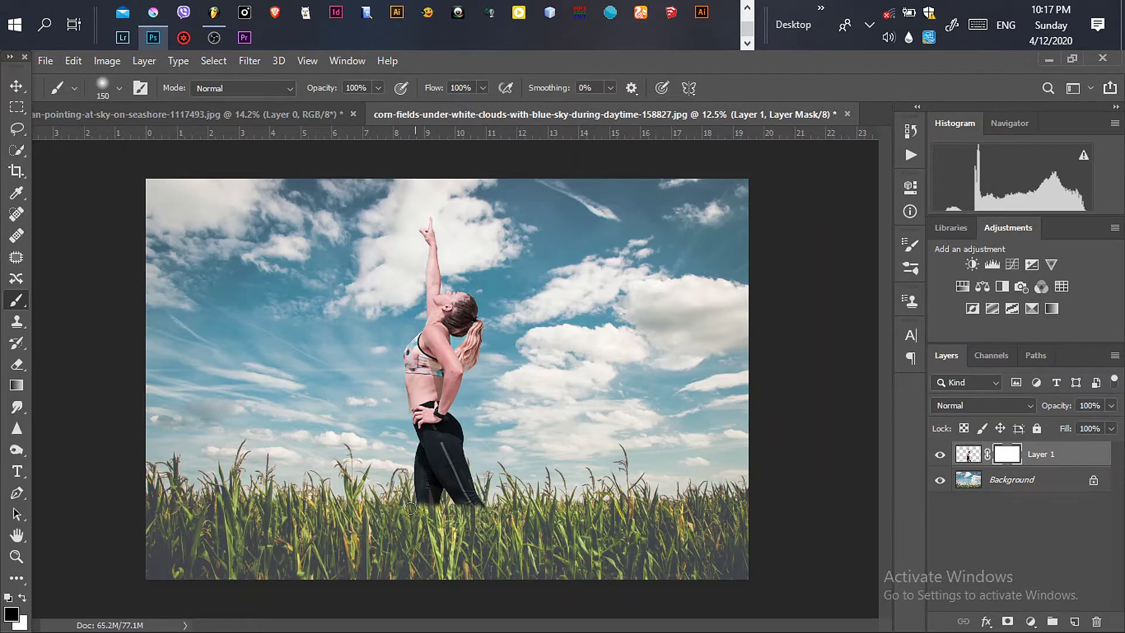
pyautogui.moveTo(410, 508); pyautogui.dragTo(460, 520)
pyautogui.moveTo(491, 517); pyautogui.dragTo(465, 522)
# Step: At 60% brush flow, refine the leg mask along the grass line, then target the layer pixels
pyautogui.moveTo(432, 89); pyautogui.dragTo(401, 88)
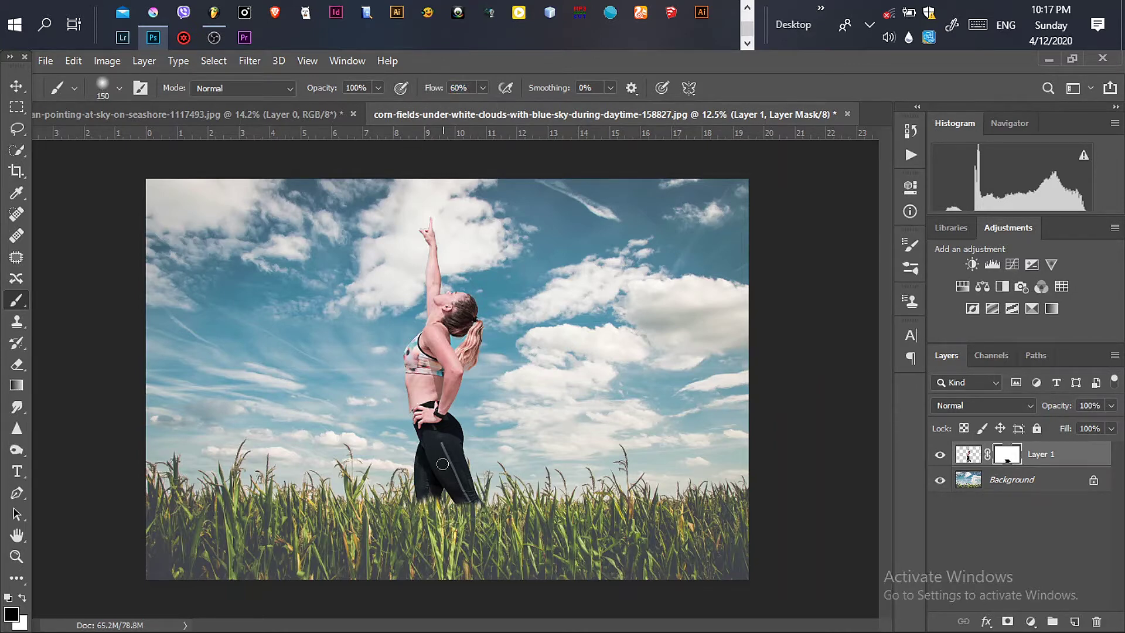
pyautogui.press('x')
pyautogui.moveTo(432, 497)
pyautogui.mouseDown()
pyautogui.moveTo(503, 527)
pyautogui.moveTo(492, 517)
pyautogui.mouseUp()
pyautogui.press('x')
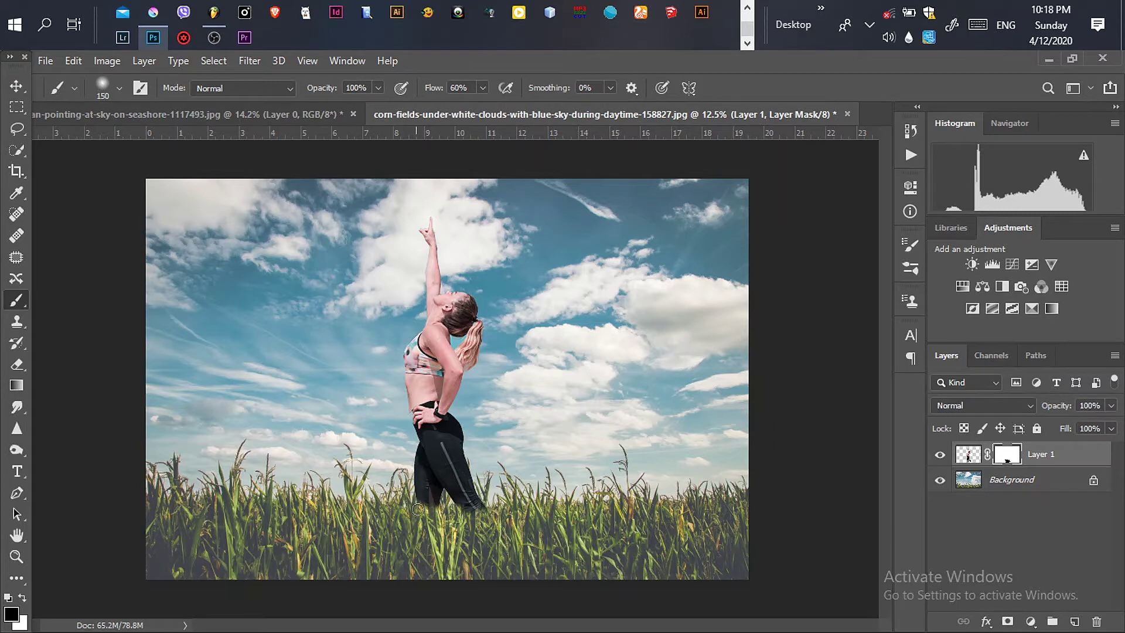
pyautogui.moveTo(439, 510); pyautogui.dragTo(397, 505)
pyautogui.click(968, 455)
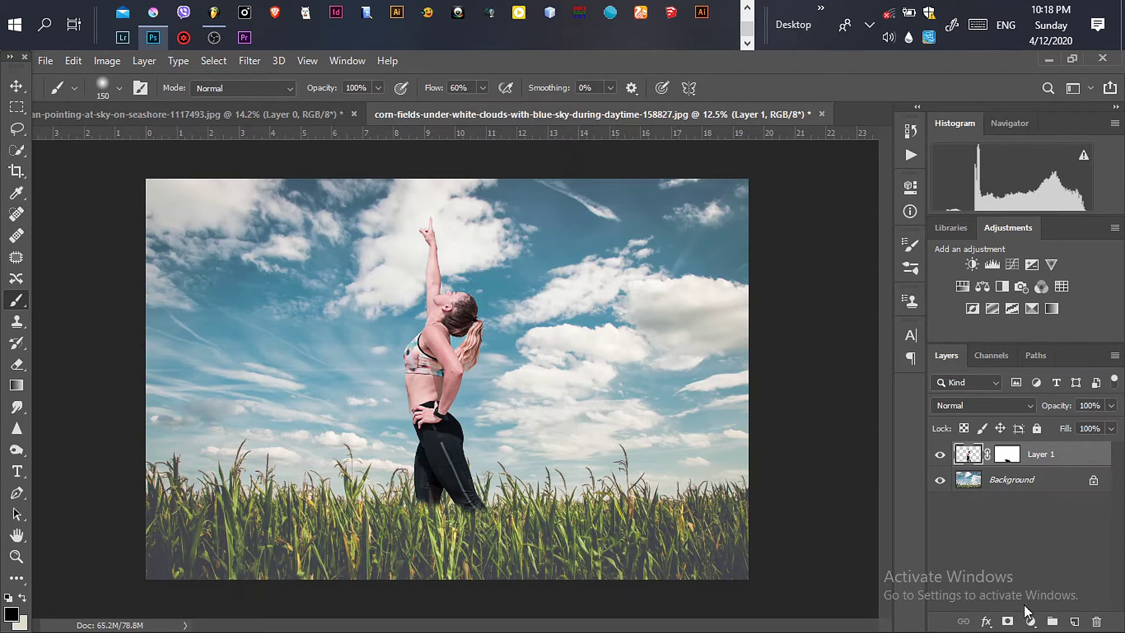
# Step: Add a Selective Color layer adding cyan to the reds, clipped to the woman
pyautogui.click(1030, 621)
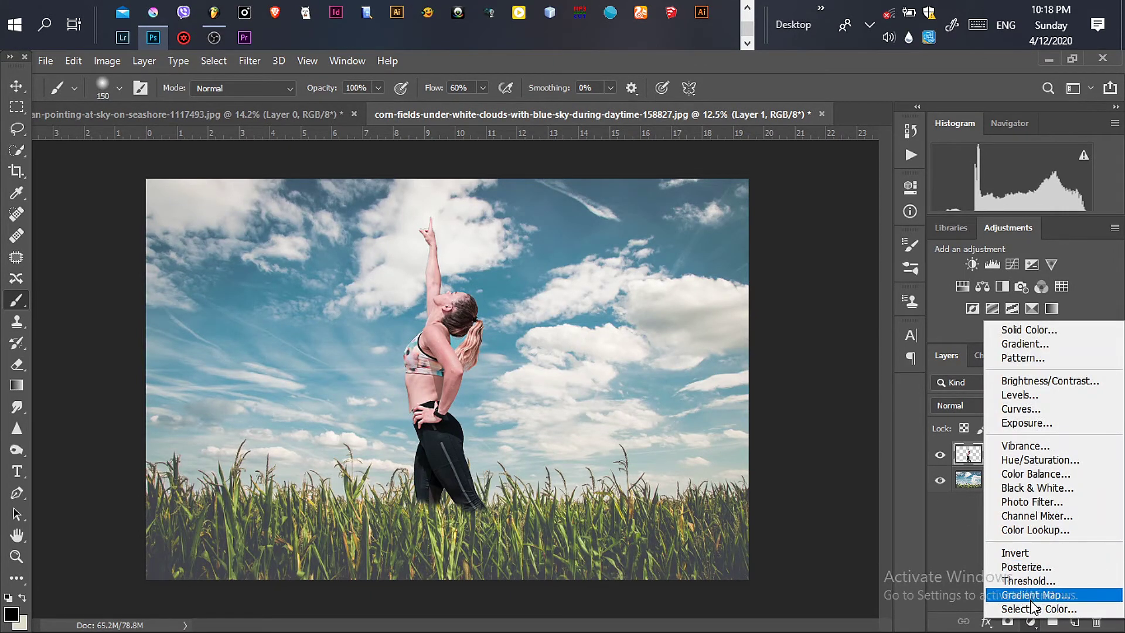
pyautogui.click(1038, 610)
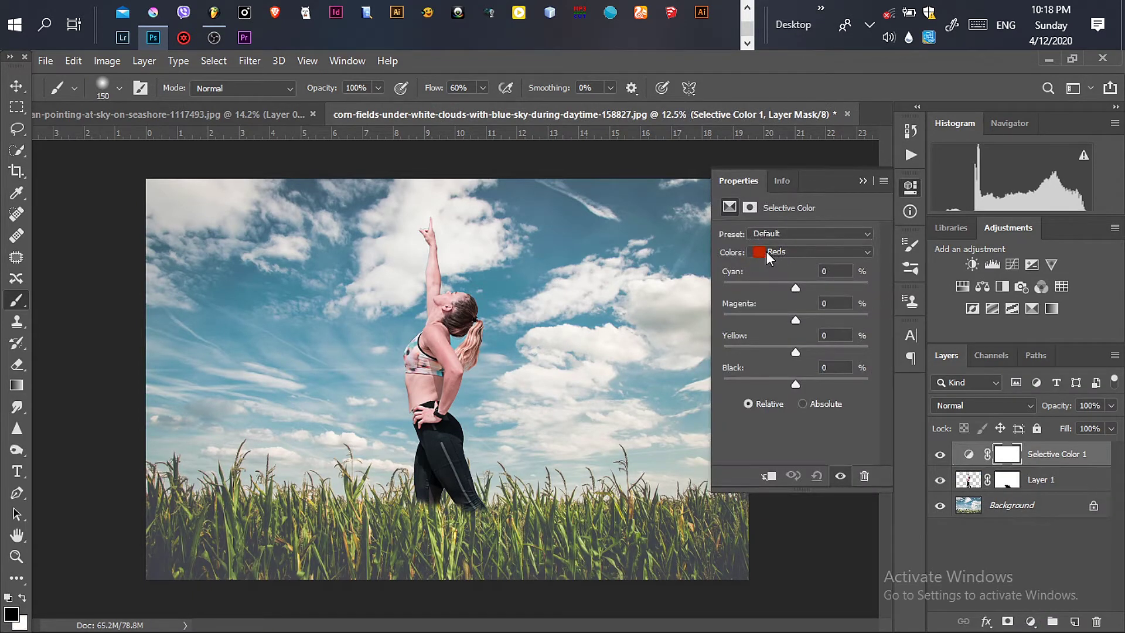
pyautogui.click(778, 253)
pyautogui.moveTo(796, 288); pyautogui.dragTo(820, 288)
pyautogui.click(863, 181)
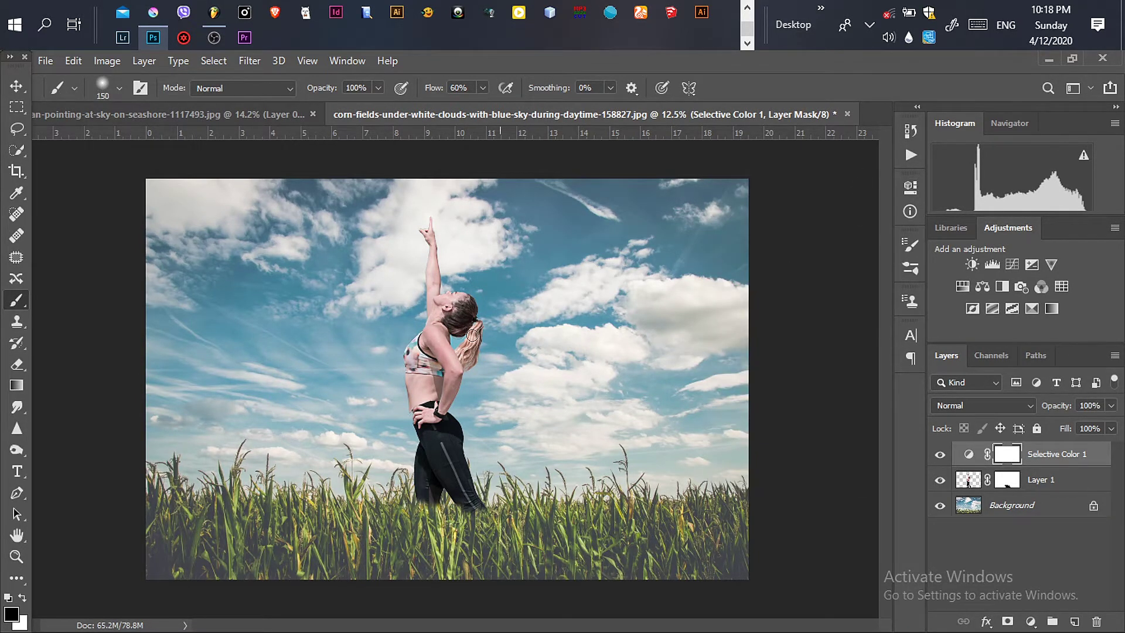
pyautogui.rightClick(1097, 458)
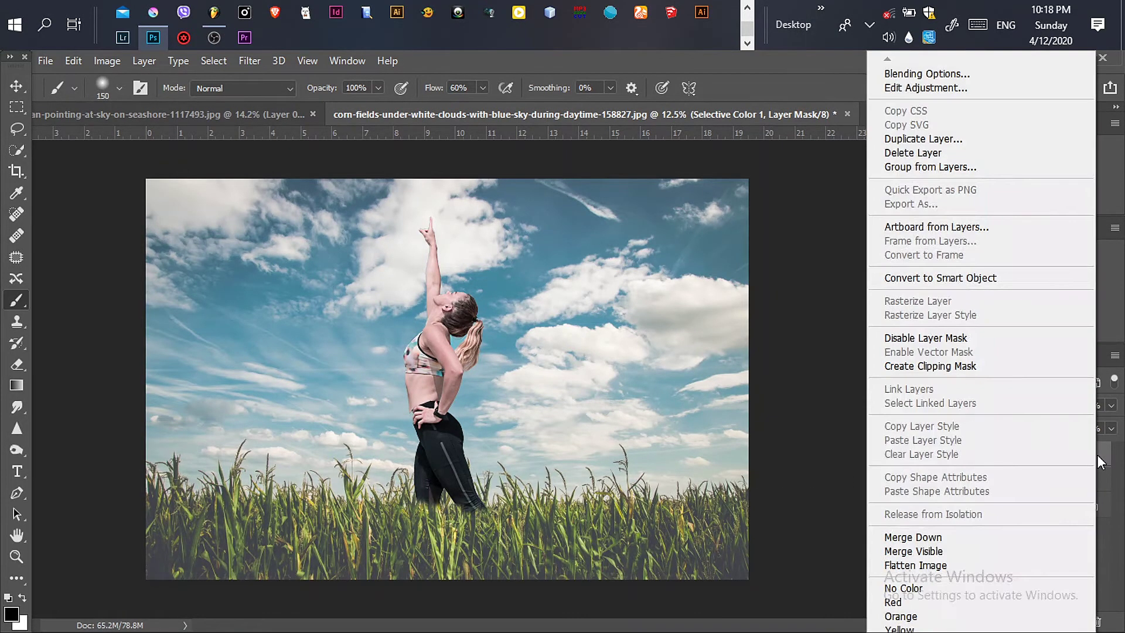
pyautogui.click(932, 367)
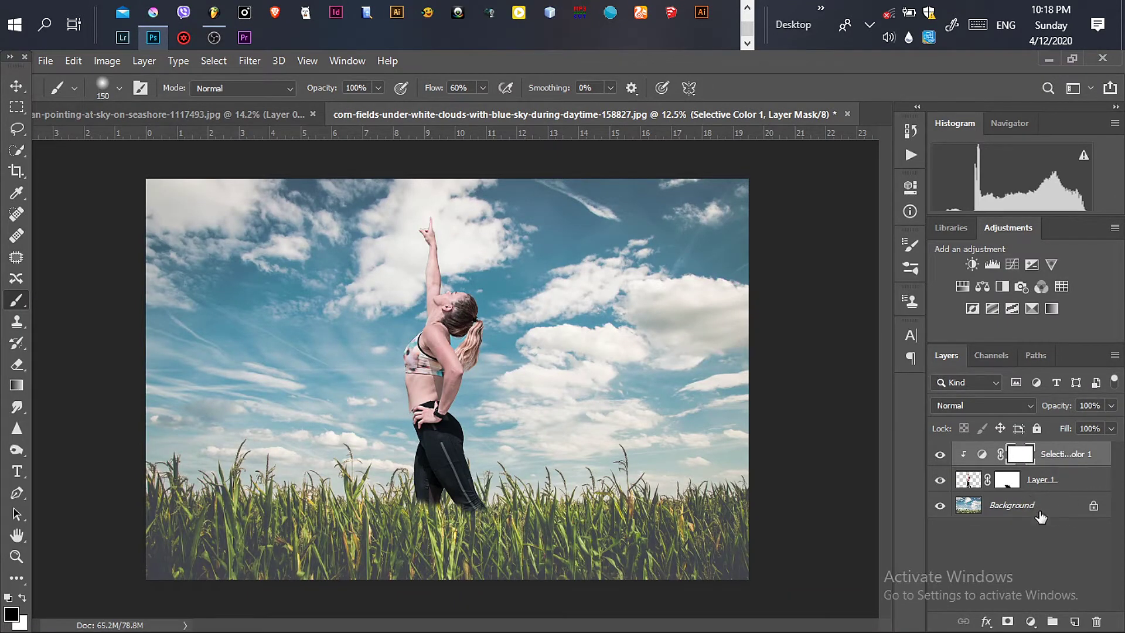
# Step: Add a Vibrance adjustment at -15, then a new Color Lookup adjustment layer
pyautogui.click(1030, 622)
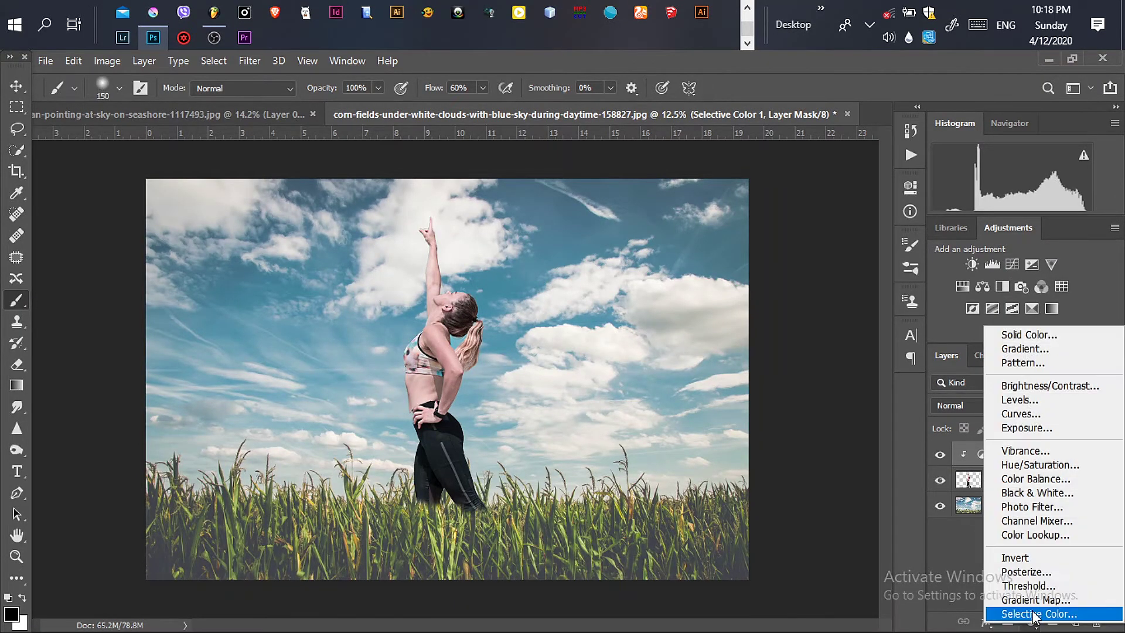
pyautogui.click(1018, 451)
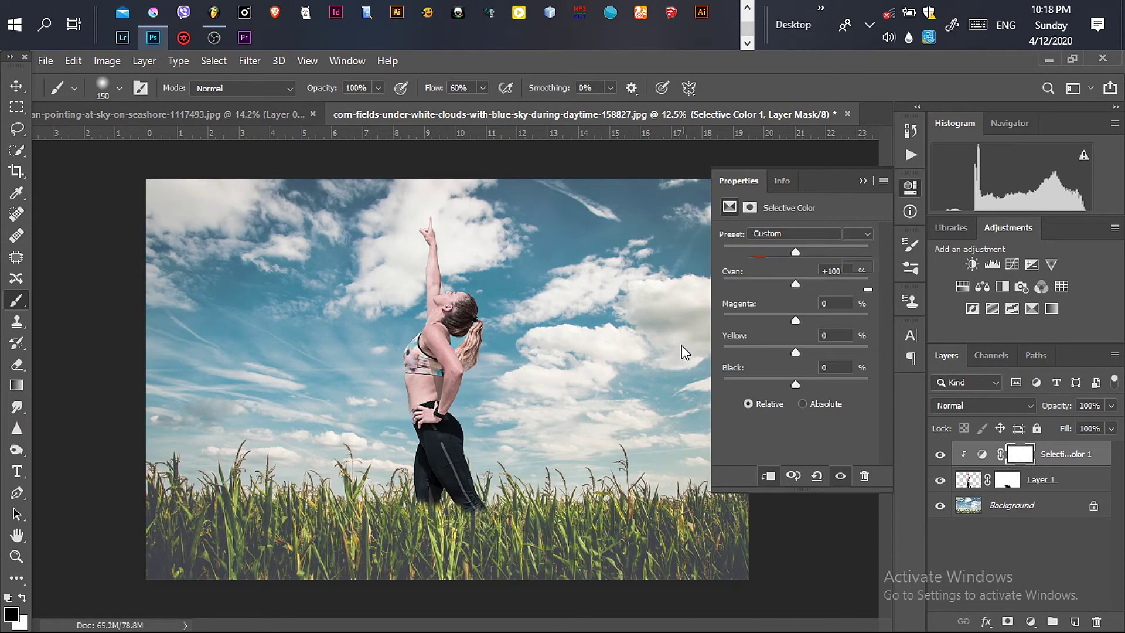
pyautogui.moveTo(796, 252); pyautogui.dragTo(786, 251)
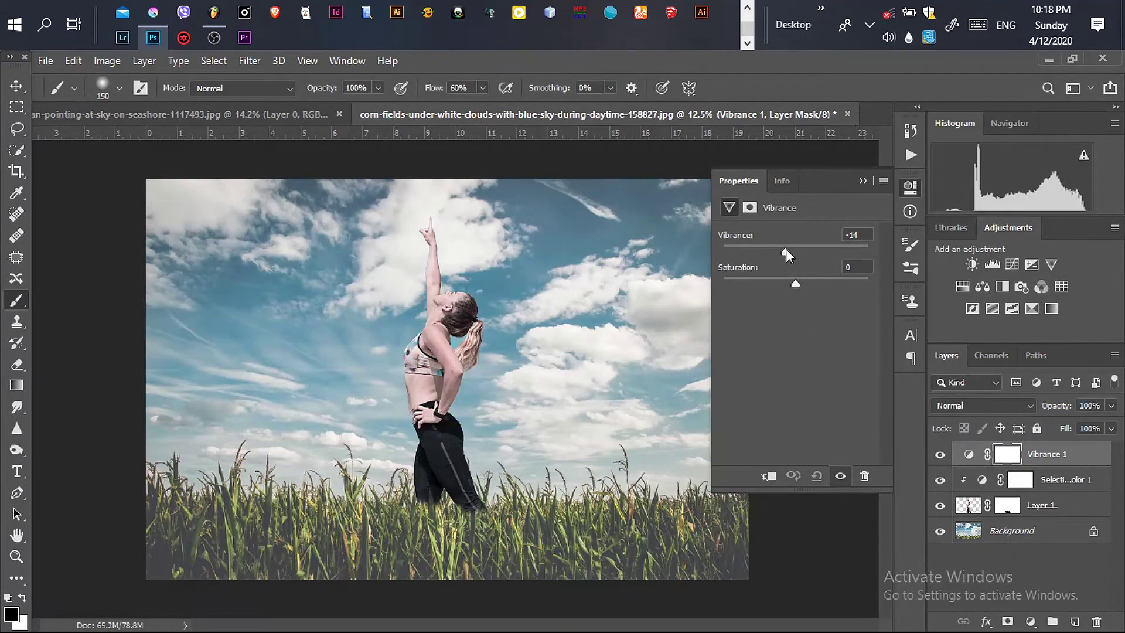
pyautogui.click(861, 182)
pyautogui.click(1031, 621)
pyautogui.click(1030, 534)
# Step: Try LateSunset and other LUT looks, settling on Soft_Warming at reduced opacity
pyautogui.click(833, 235)
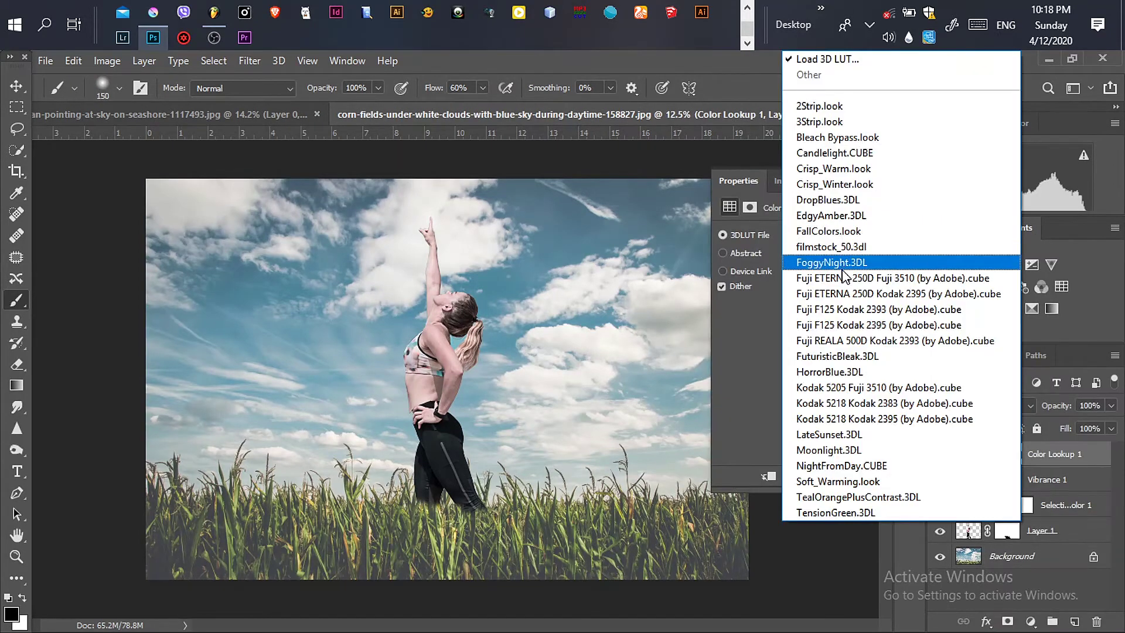
pyautogui.click(844, 388)
pyautogui.click(829, 236)
pyautogui.click(829, 434)
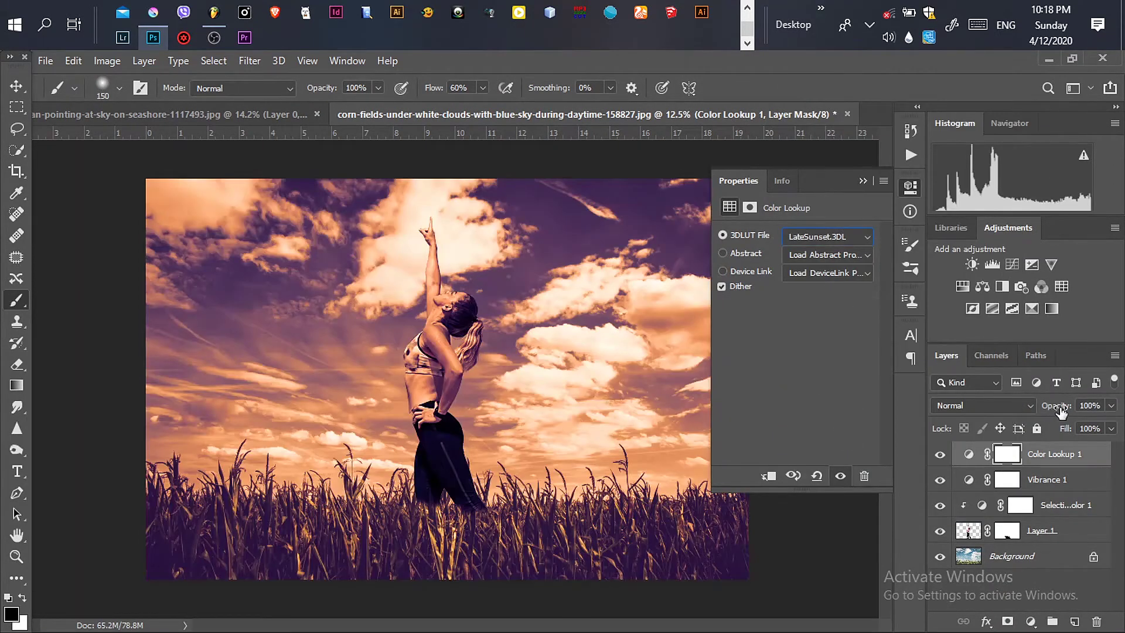
pyautogui.moveTo(1062, 412); pyautogui.dragTo(1011, 416)
pyautogui.click(829, 236)
pyautogui.click(862, 465)
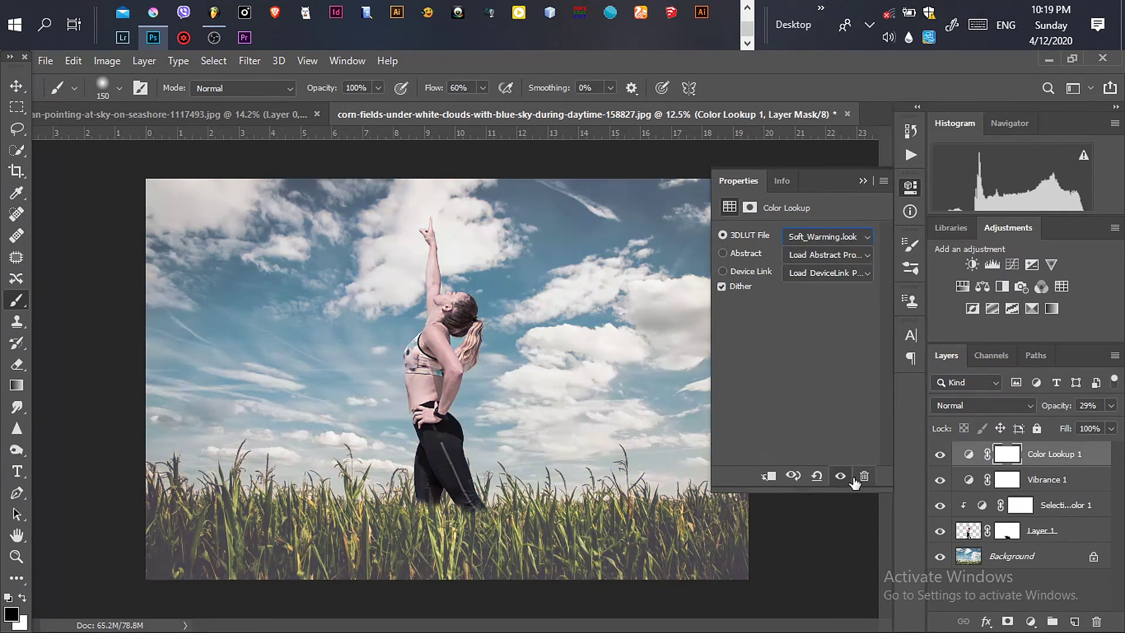
# Step: Toggle the Soft_Warming lookup to compare, then set its opacity to roughly 40%
pyautogui.click(863, 181)
pyautogui.click(940, 456)
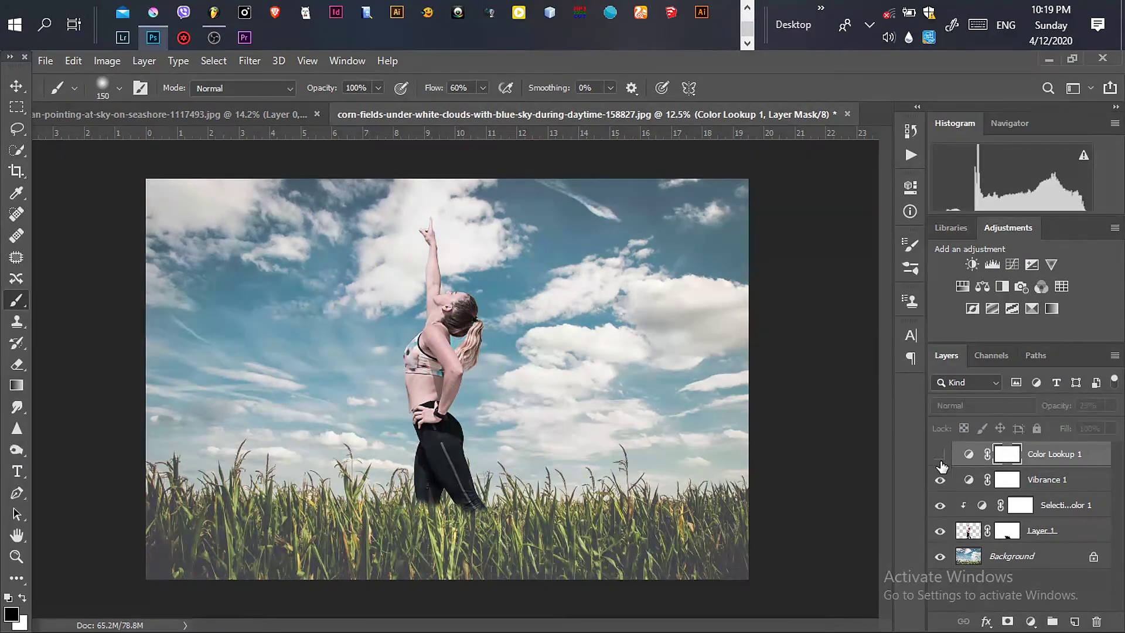
pyautogui.click(940, 455)
pyautogui.moveTo(1053, 405)
pyautogui.mouseDown()
pyautogui.moveTo(1076, 410)
pyautogui.moveTo(1066, 405)
pyautogui.mouseUp()
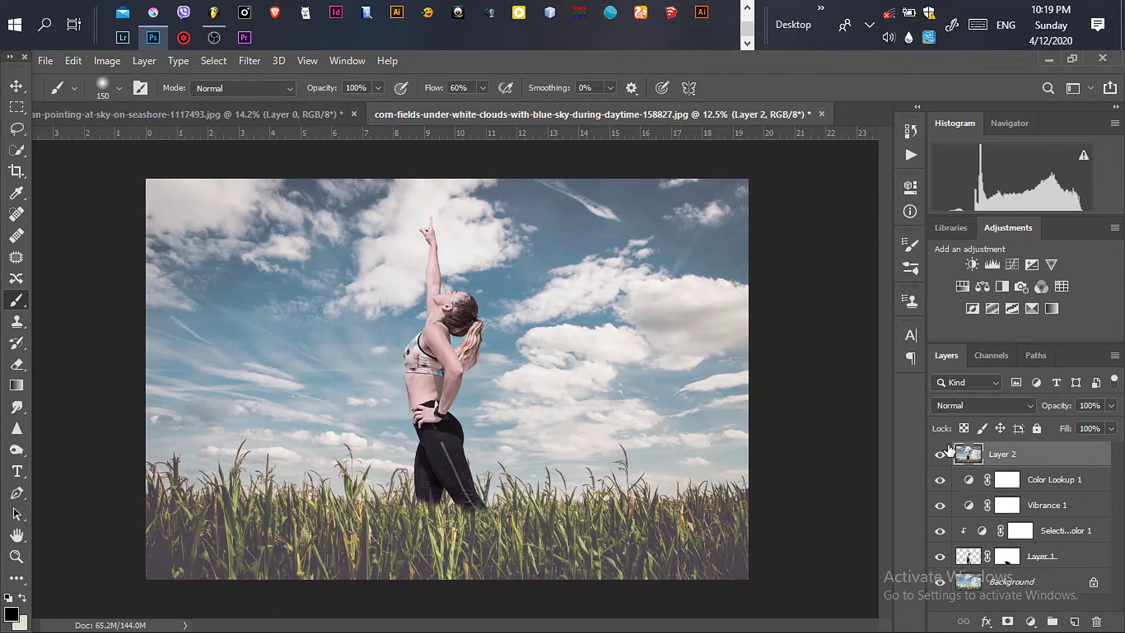
# Step: Crop away the left and right sides, leaving a narrow portrait frame around the woman
pyautogui.click(18, 173)
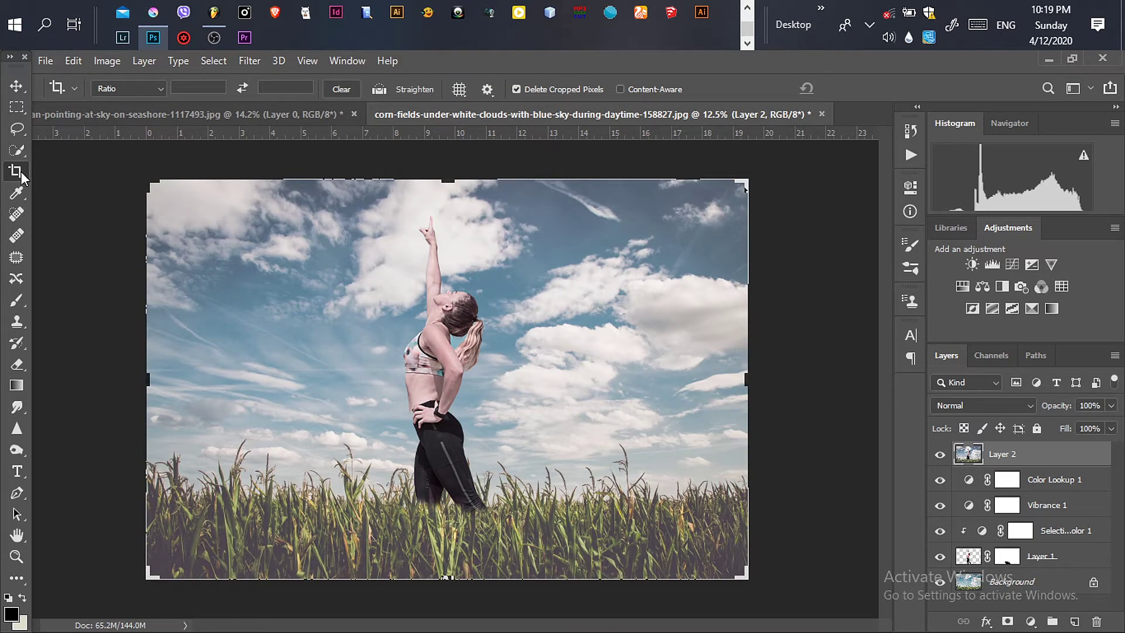
pyautogui.moveTo(146, 379); pyautogui.dragTo(218, 379)
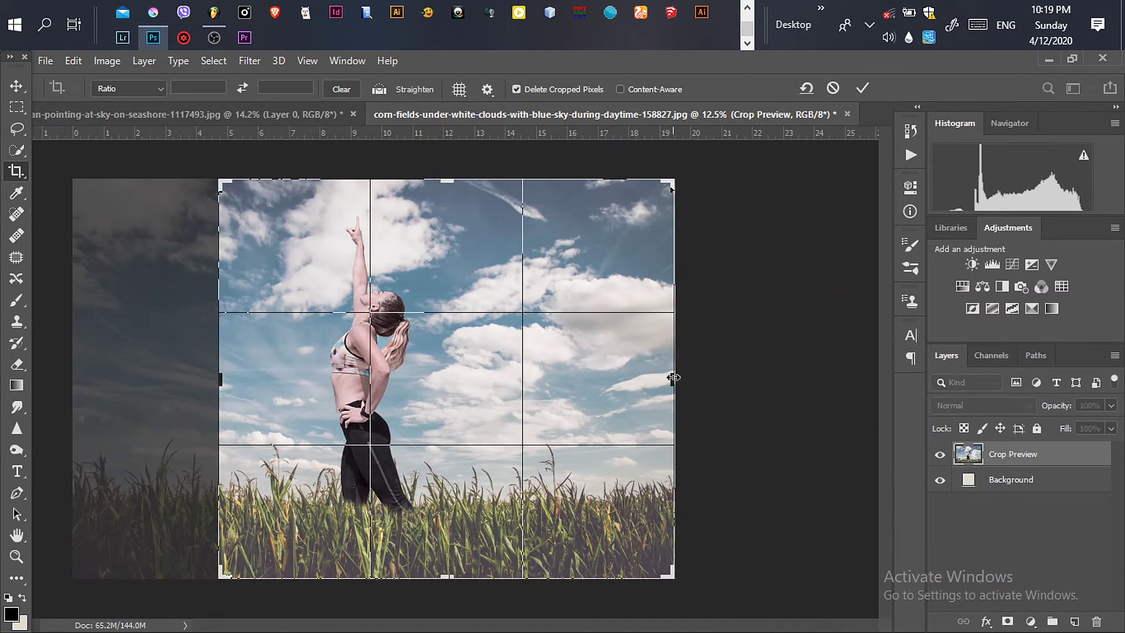
pyautogui.moveTo(674, 378); pyautogui.dragTo(603, 389)
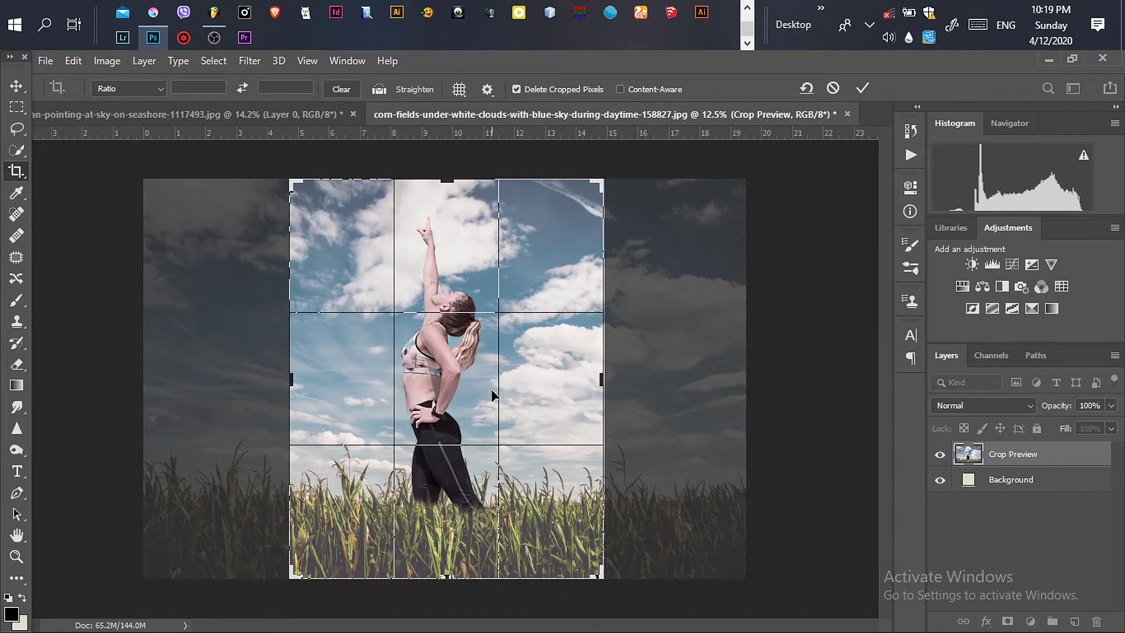
pyautogui.moveTo(291, 379); pyautogui.dragTo(317, 381)
pyautogui.moveTo(594, 380); pyautogui.dragTo(582, 383)
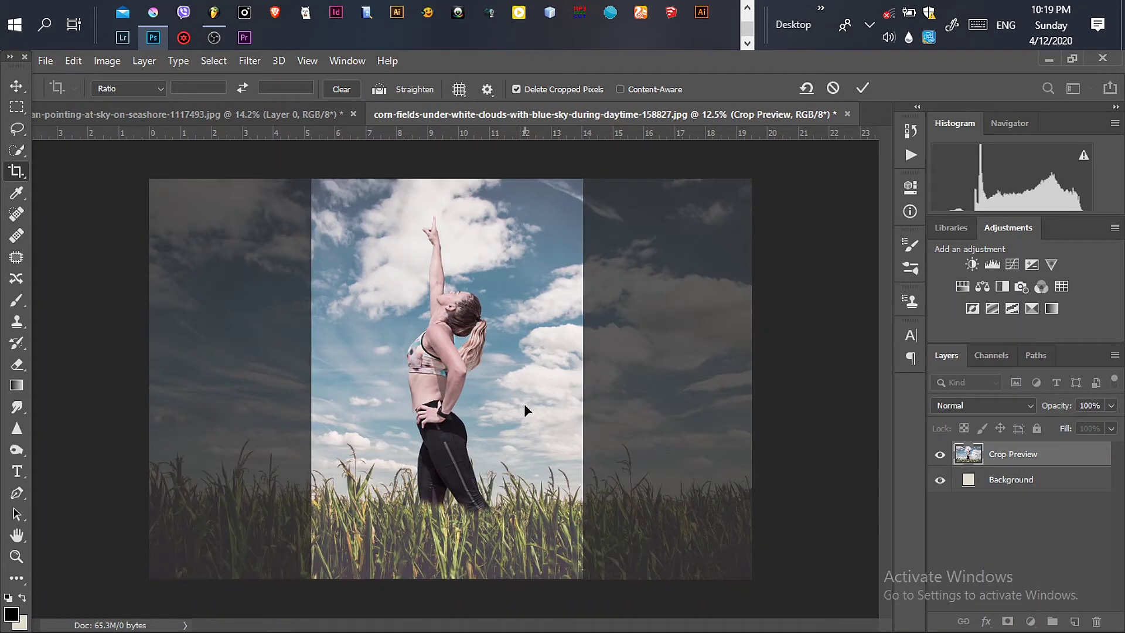
pyautogui.press('Return')
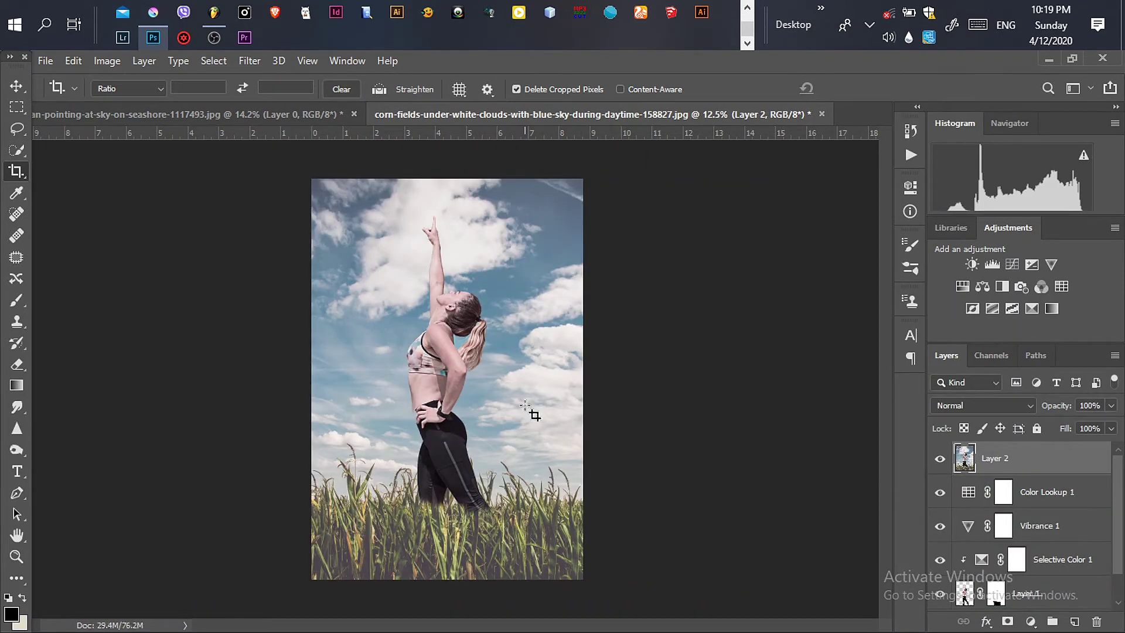
# Step: Duplicate Layer 2 and start a Tilt-Shift blur on the copy
pyautogui.moveTo(1039, 463); pyautogui.dragTo(1076, 623)
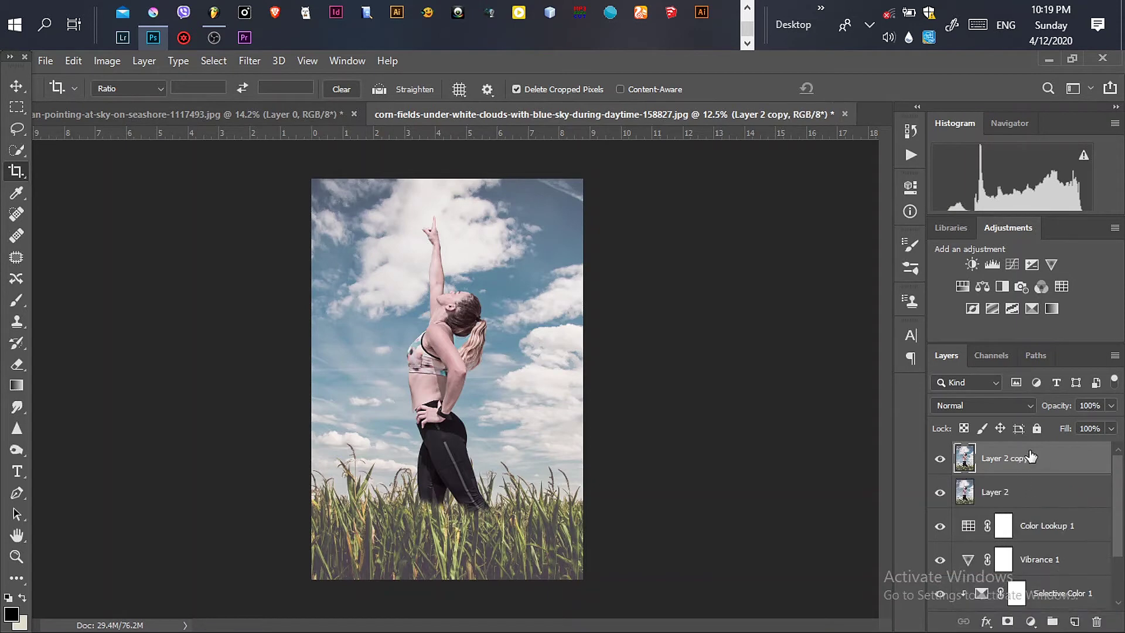
pyautogui.click(251, 61)
pyautogui.moveTo(274, 263)
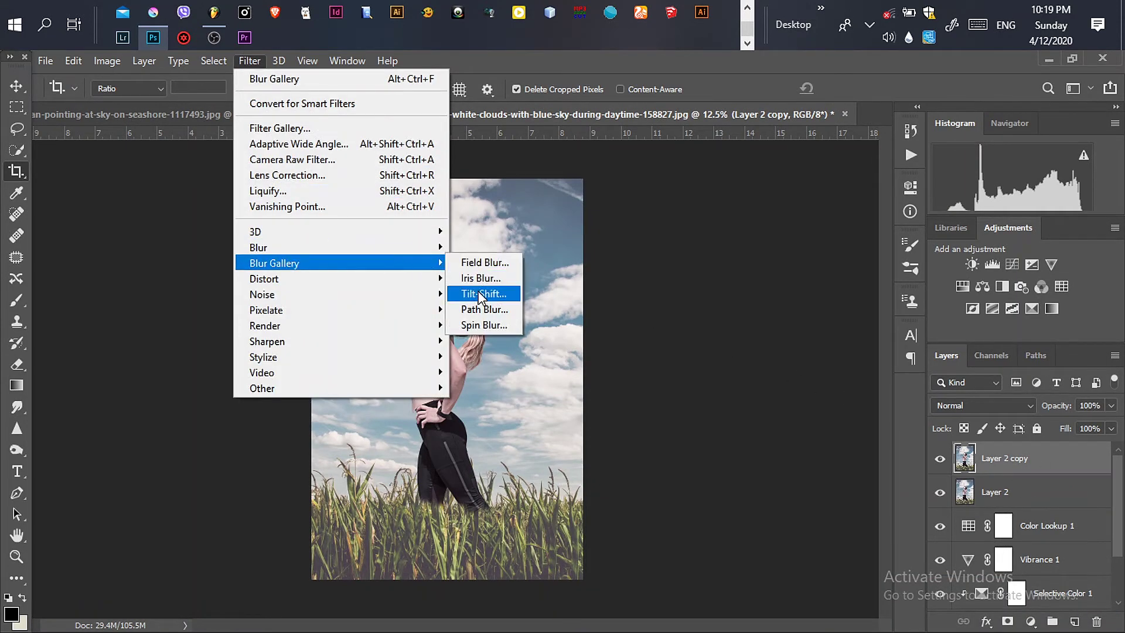
pyautogui.click(482, 293)
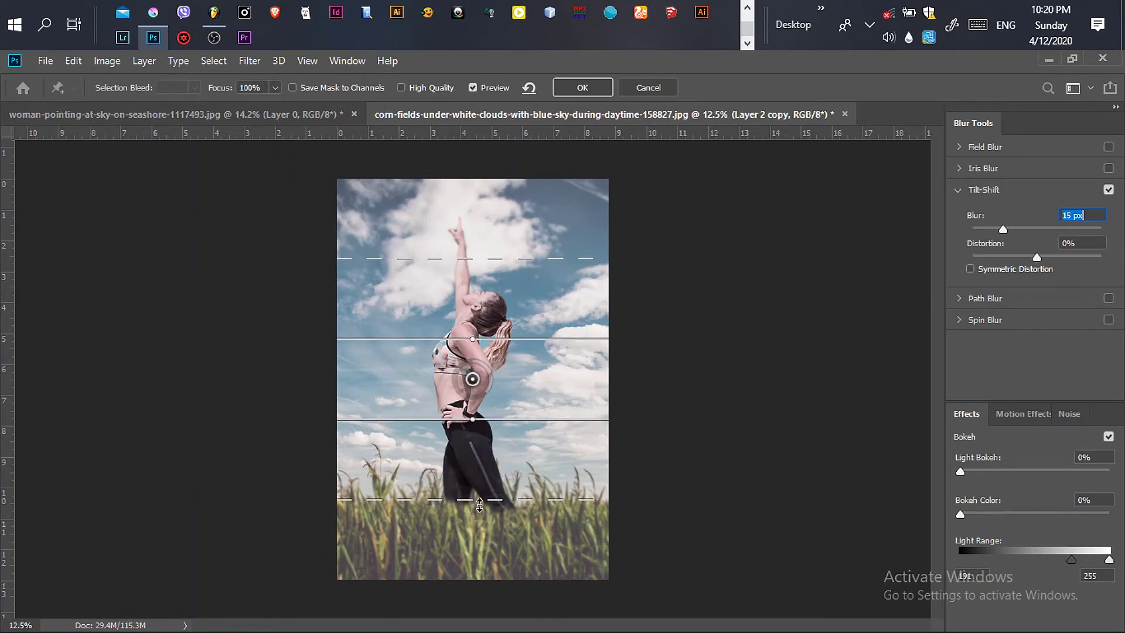
# Step: Fit the tilt-shift focus and fade lines around the woman and apply the 15 px blur
pyautogui.moveTo(482, 538)
pyautogui.mouseDown()
pyautogui.moveTo(480, 548)
pyautogui.moveTo(480, 534)
pyautogui.mouseUp()
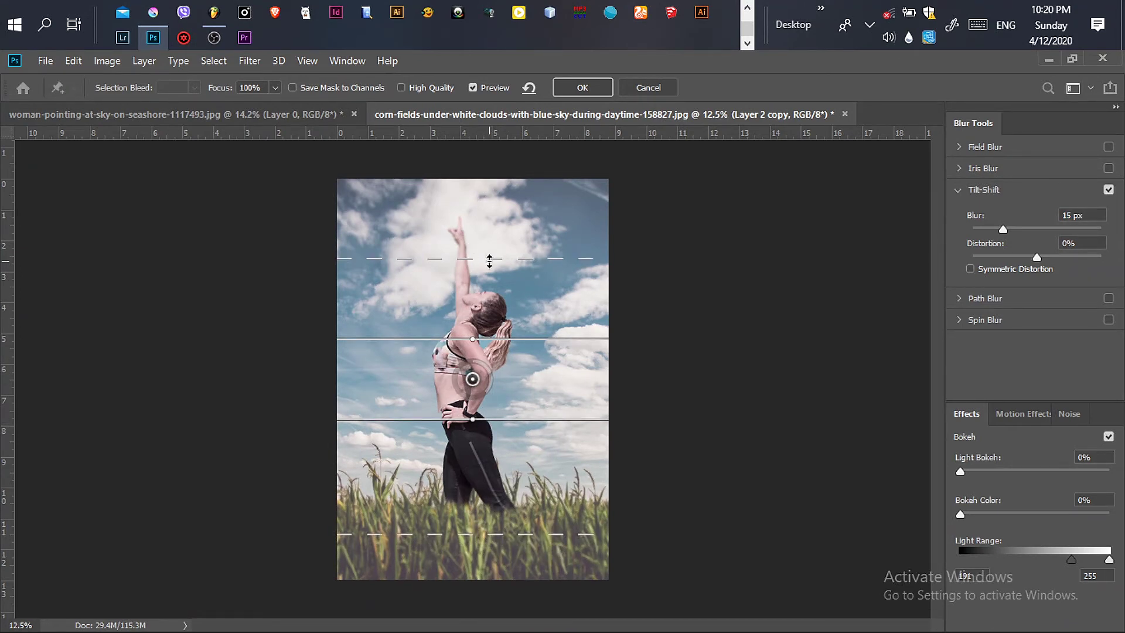
pyautogui.moveTo(489, 259); pyautogui.dragTo(478, 197)
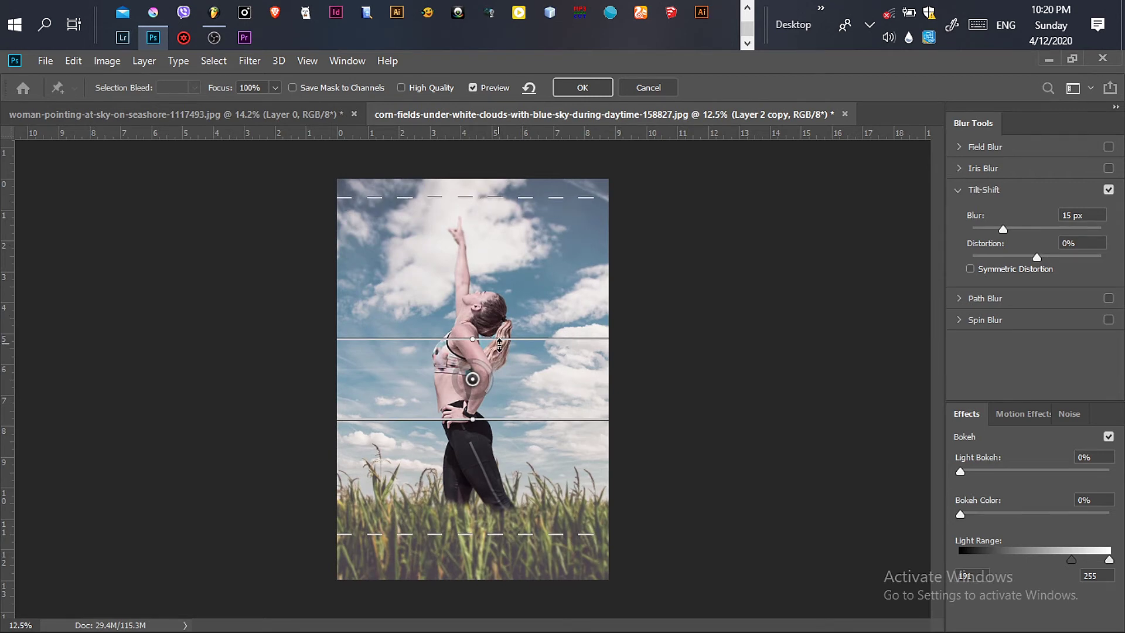
pyautogui.moveTo(501, 339)
pyautogui.mouseDown()
pyautogui.moveTo(490, 262)
pyautogui.moveTo(490, 294)
pyautogui.moveTo(491, 273)
pyautogui.mouseUp()
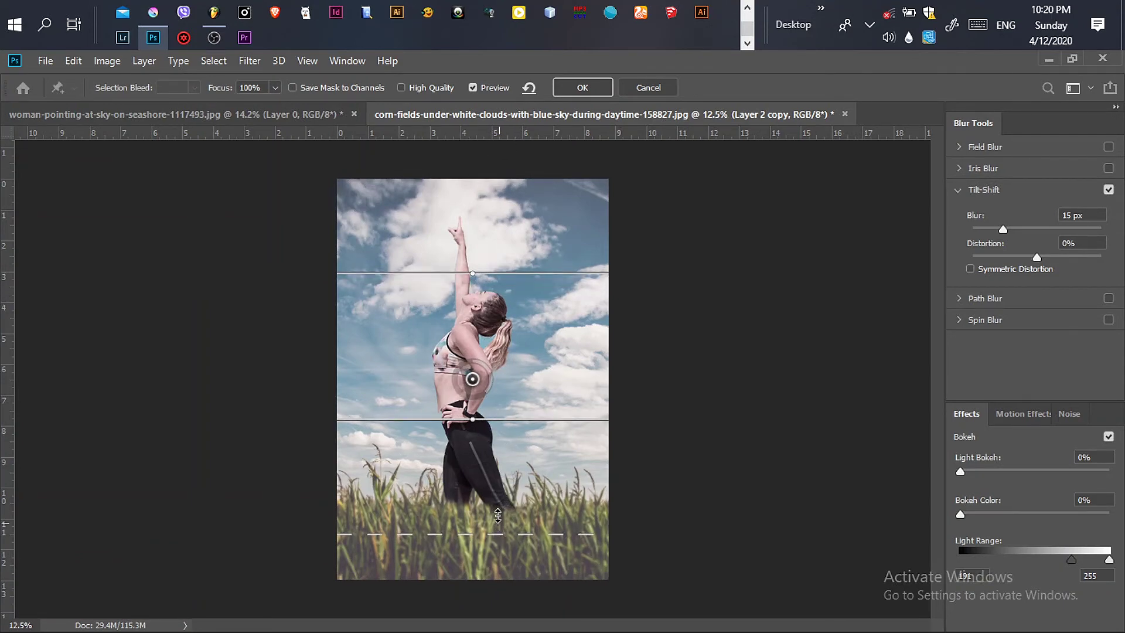
pyautogui.moveTo(501, 534); pyautogui.dragTo(497, 511)
pyautogui.moveTo(500, 420); pyautogui.dragTo(500, 388)
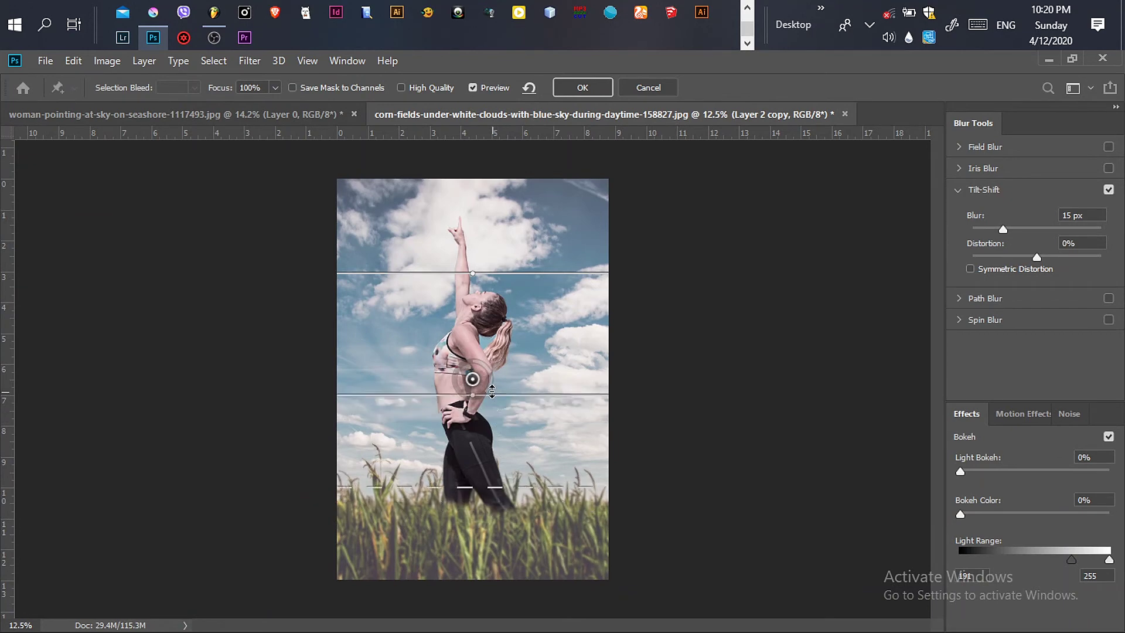
pyautogui.moveTo(503, 481); pyautogui.dragTo(502, 503)
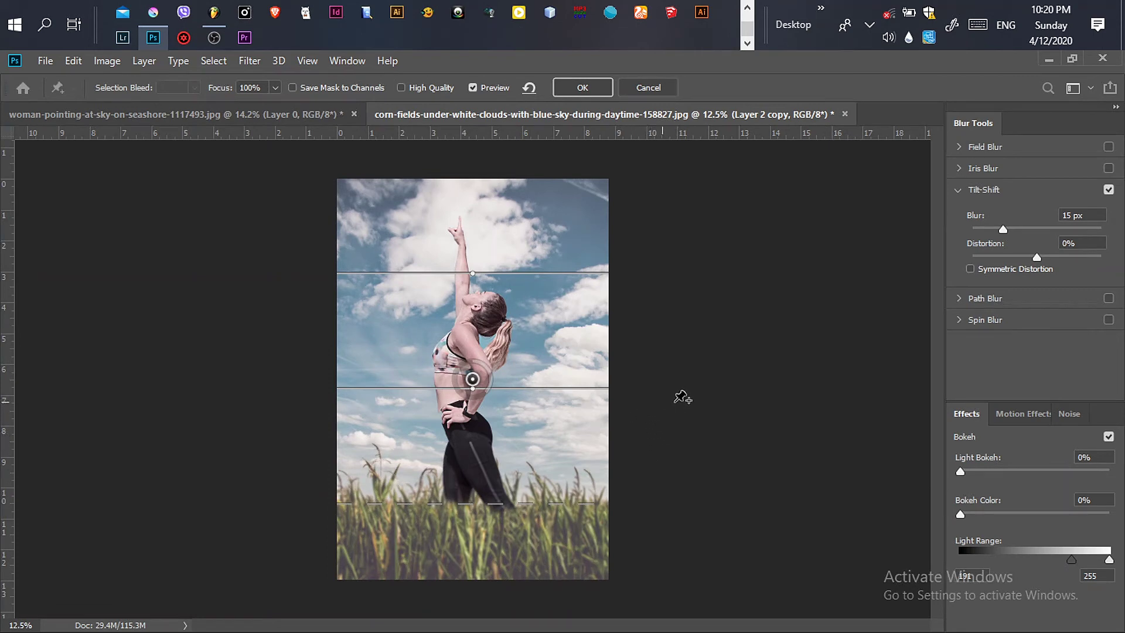
pyautogui.click(596, 88)
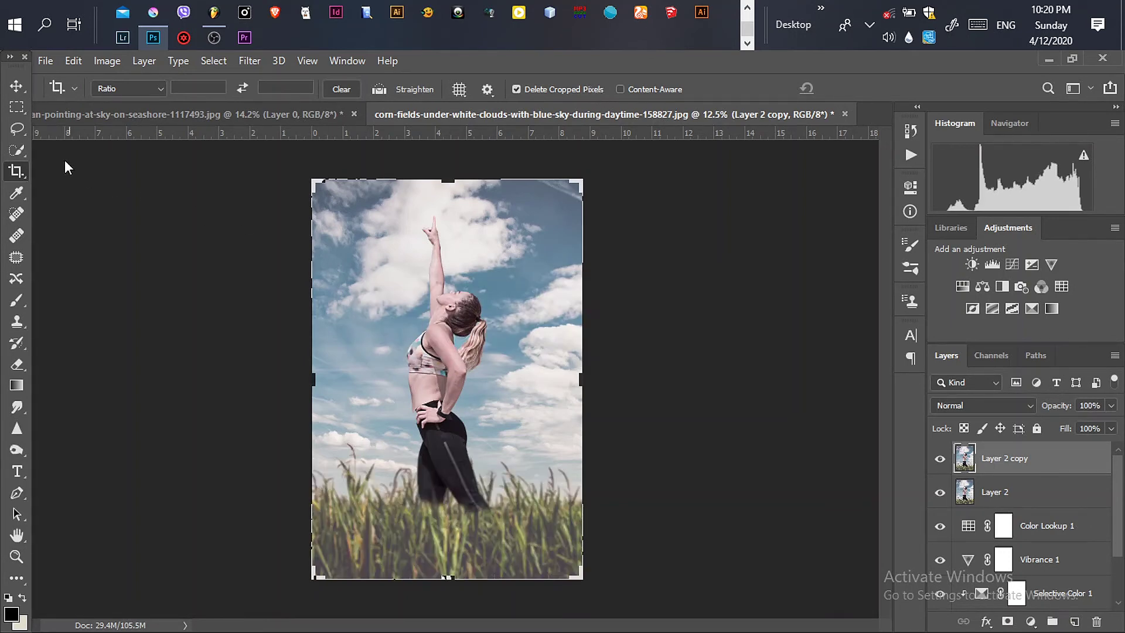
# Step: Add a Gradient Fill layer with its style set to Radial
pyautogui.click(17, 87)
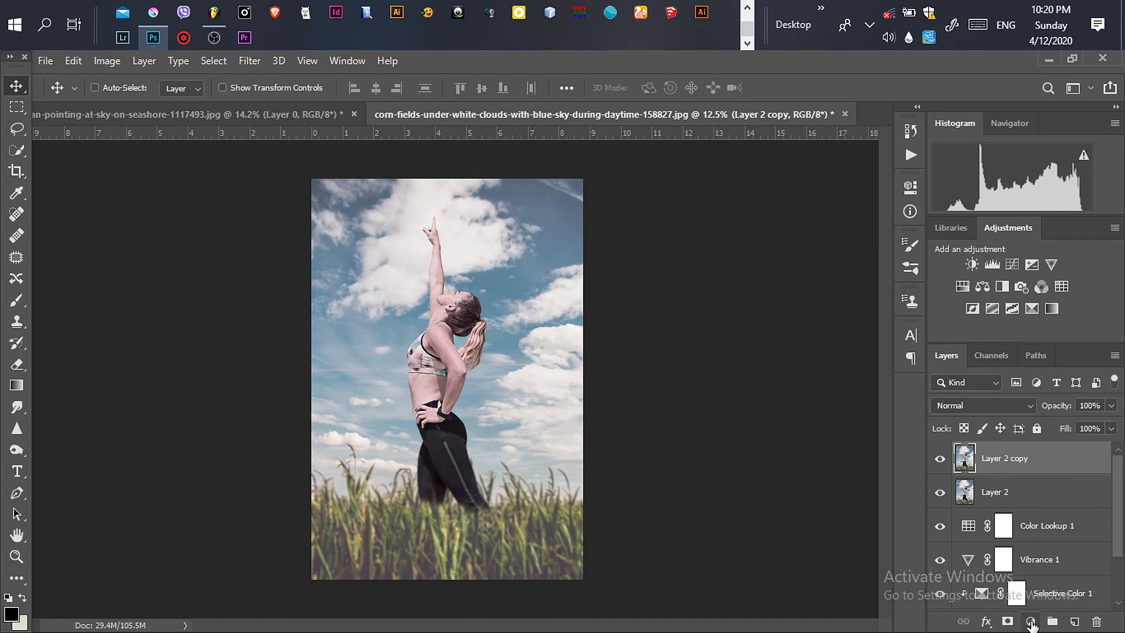
pyautogui.click(1031, 622)
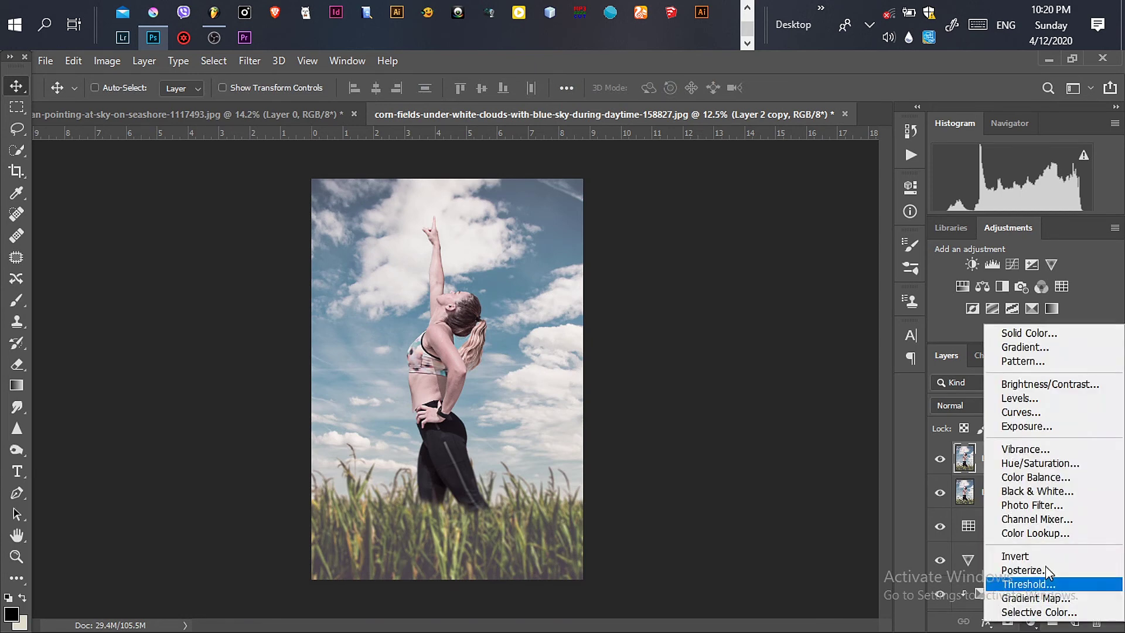
pyautogui.click(1040, 349)
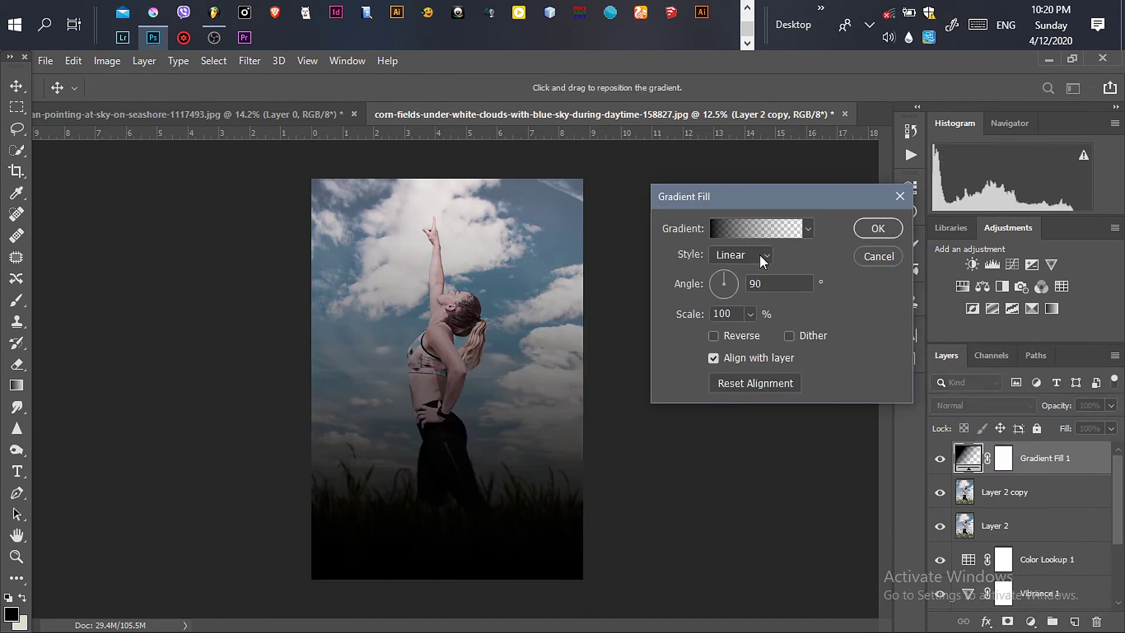
pyautogui.click(760, 258)
pyautogui.click(745, 287)
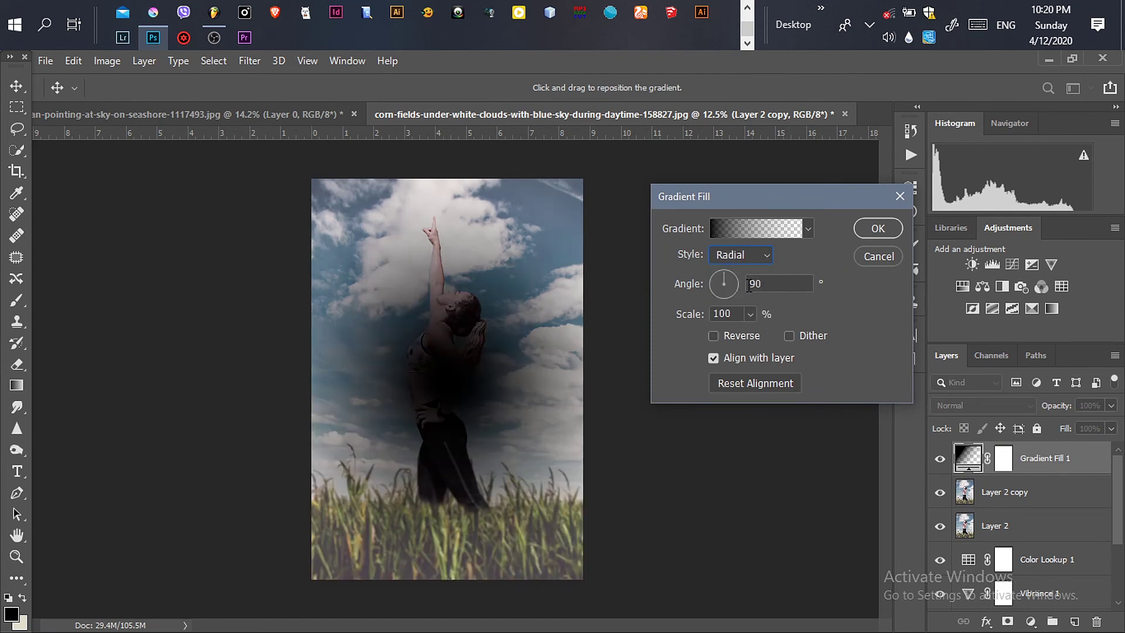
# Step: Reverse the gradient, shift it upward, and scale it to 418% for a soft vignette
pyautogui.click(714, 335)
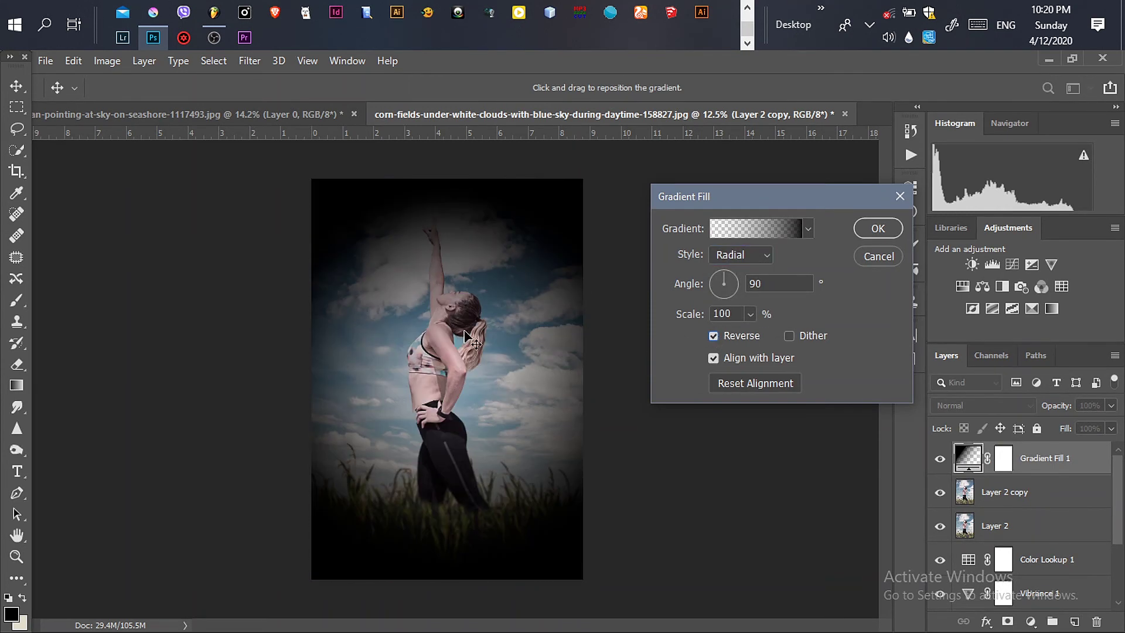
pyautogui.moveTo(437, 375); pyautogui.dragTo(449, 358)
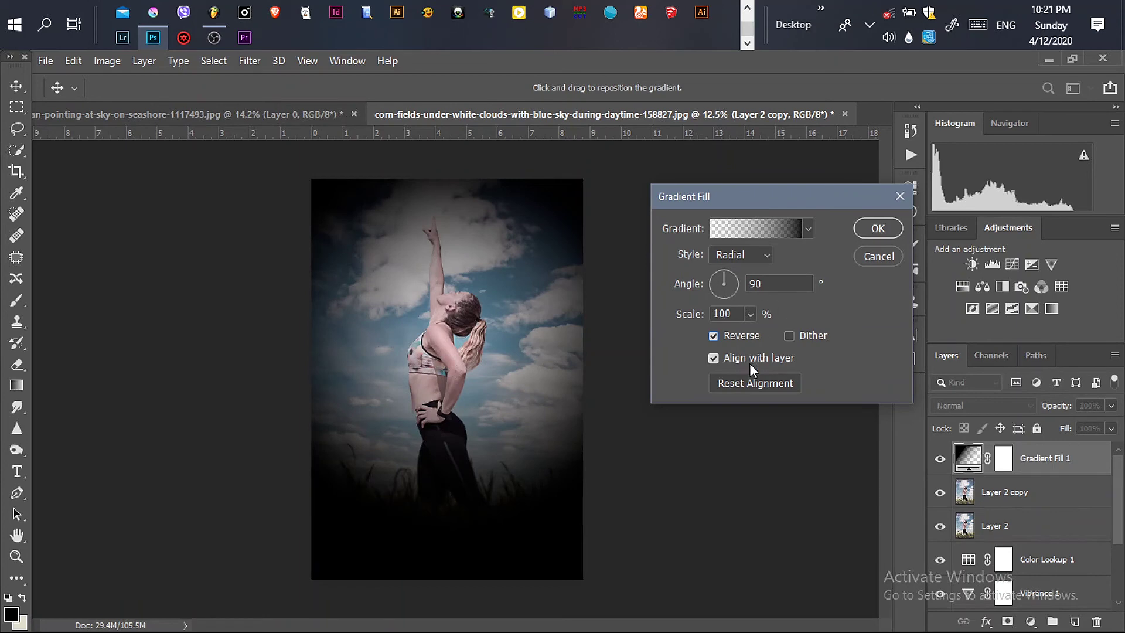
pyautogui.click(750, 314)
pyautogui.moveTo(751, 333); pyautogui.dragTo(775, 336)
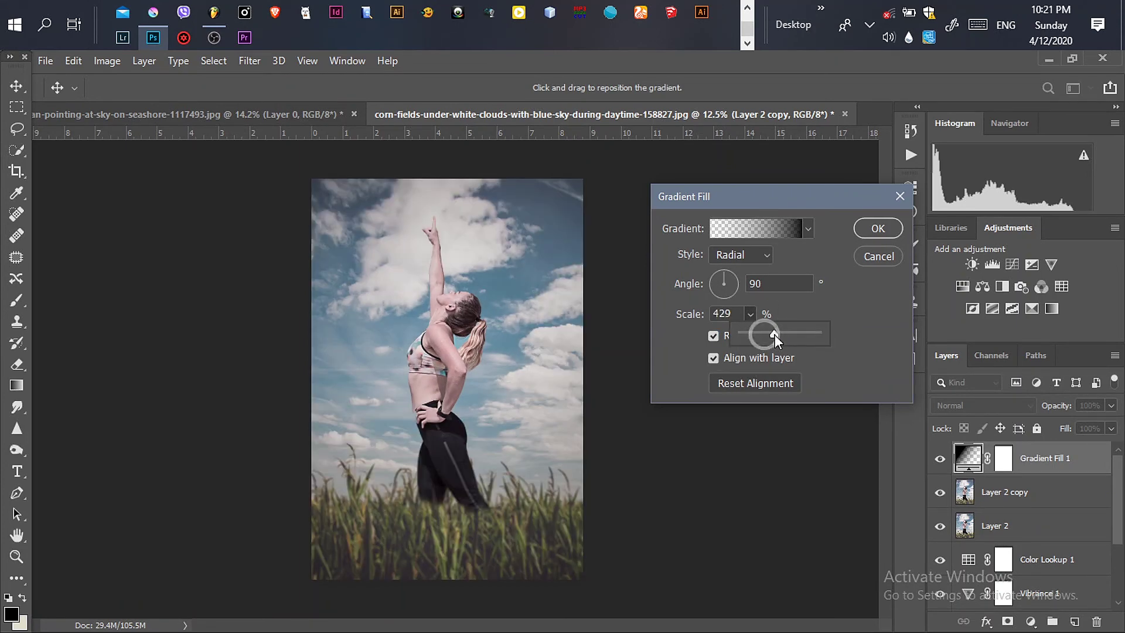
pyautogui.click(878, 228)
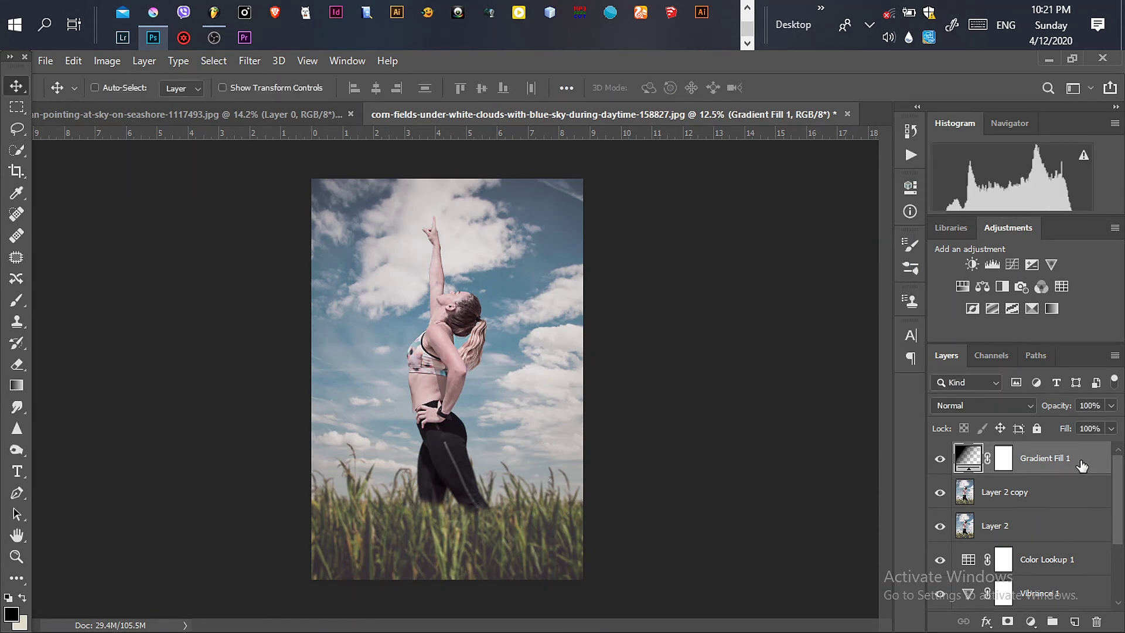